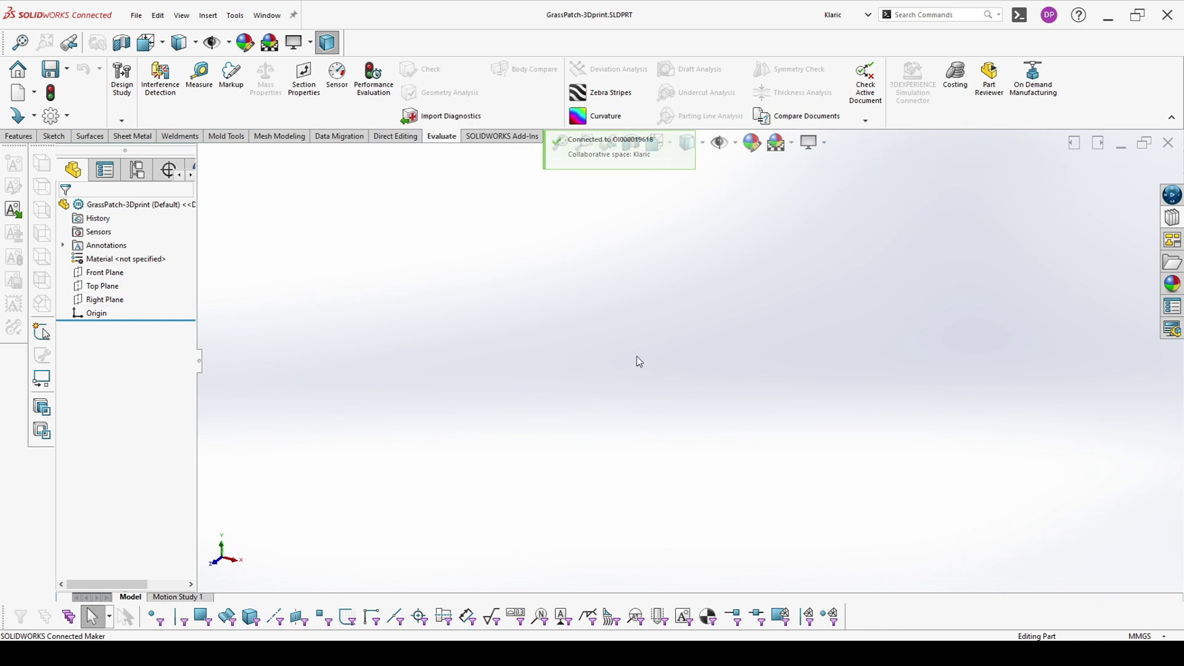
Step: Start a sketch on the Top Plane and draw a horizontal line from the origin
{"action": "left_click", "coordinate": [85, 275]}
{"action": "left_click", "coordinate": [91, 287]}
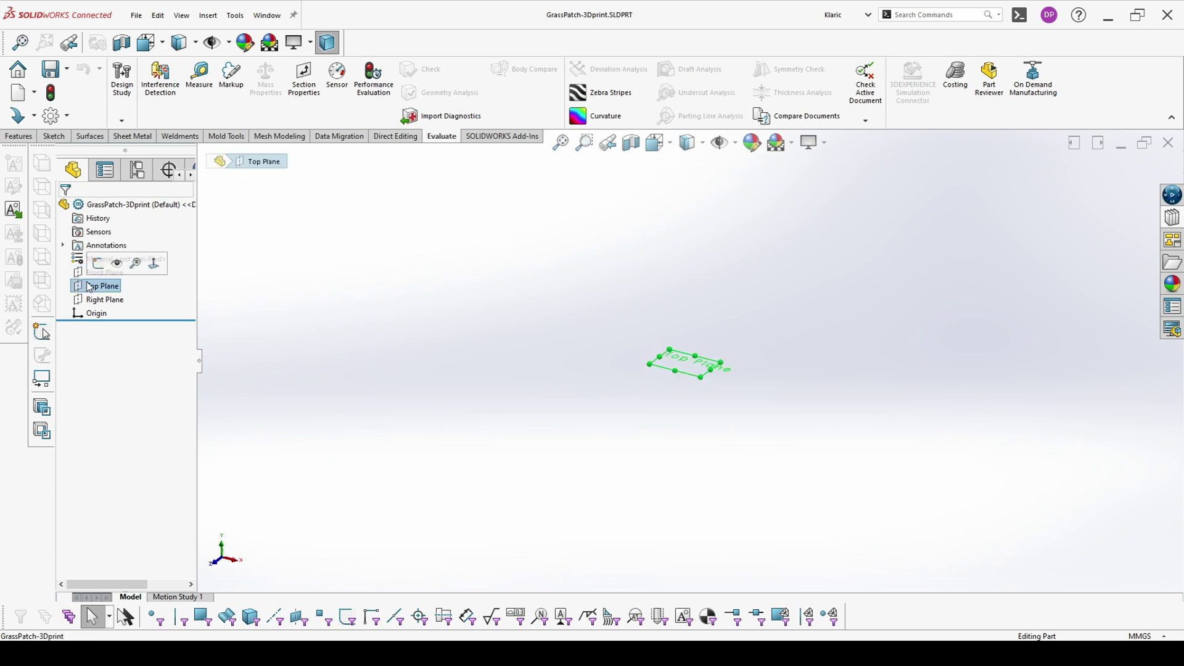
{"action": "left_click", "coordinate": [98, 263]}
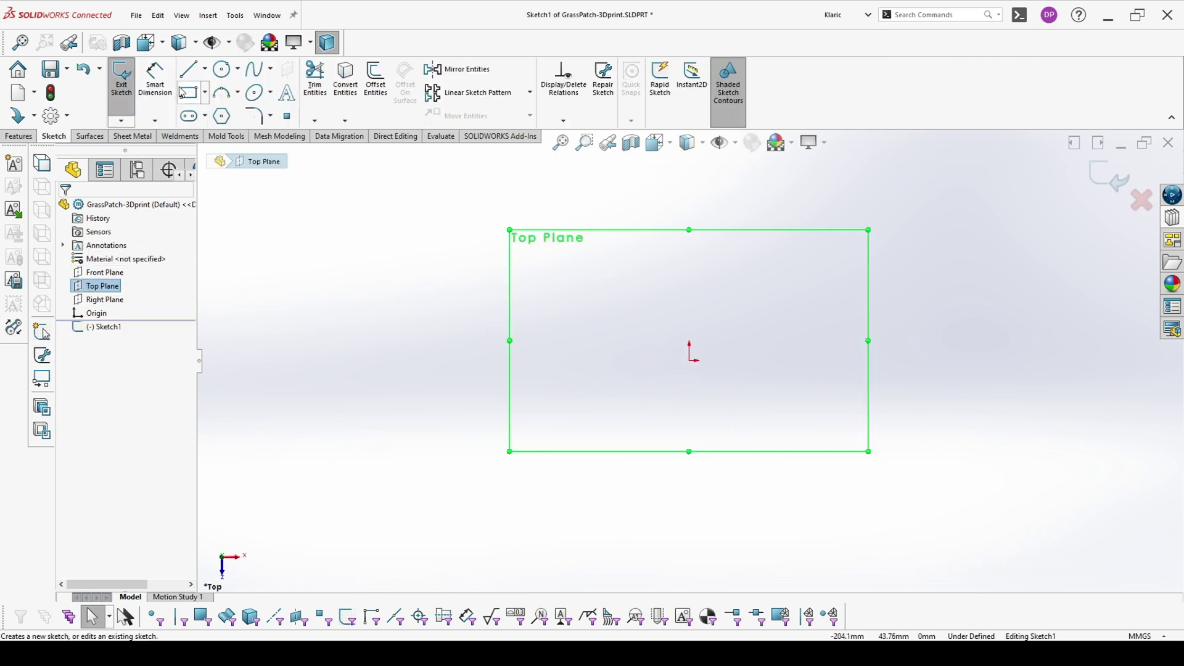
{"action": "left_click", "coordinate": [188, 69]}
{"action": "left_click", "coordinate": [690, 360]}
{"action": "left_click", "coordinate": [848, 360]}
{"action": "key", "text": "Escape"}
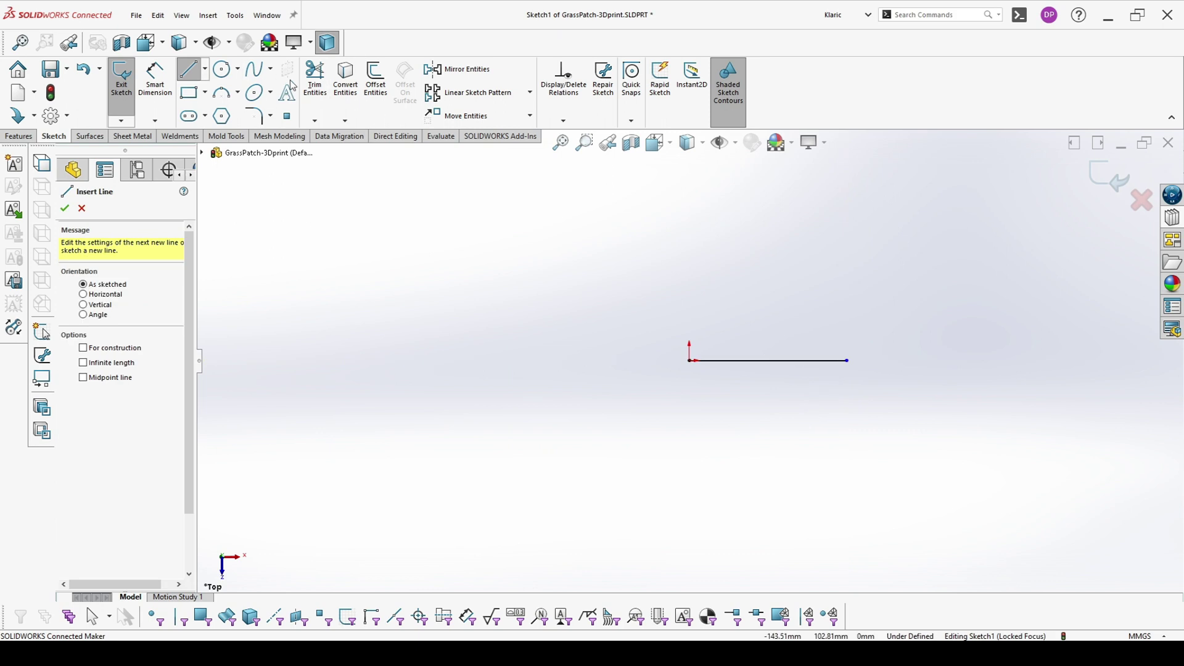
Step: Dimension the horizontal line to 20 mm
{"action": "key", "text": "d"}
{"action": "left_click", "coordinate": [786, 362]}
{"action": "left_click", "coordinate": [744, 296]}
{"action": "type", "text": "20"}
{"action": "key", "text": "Return"}
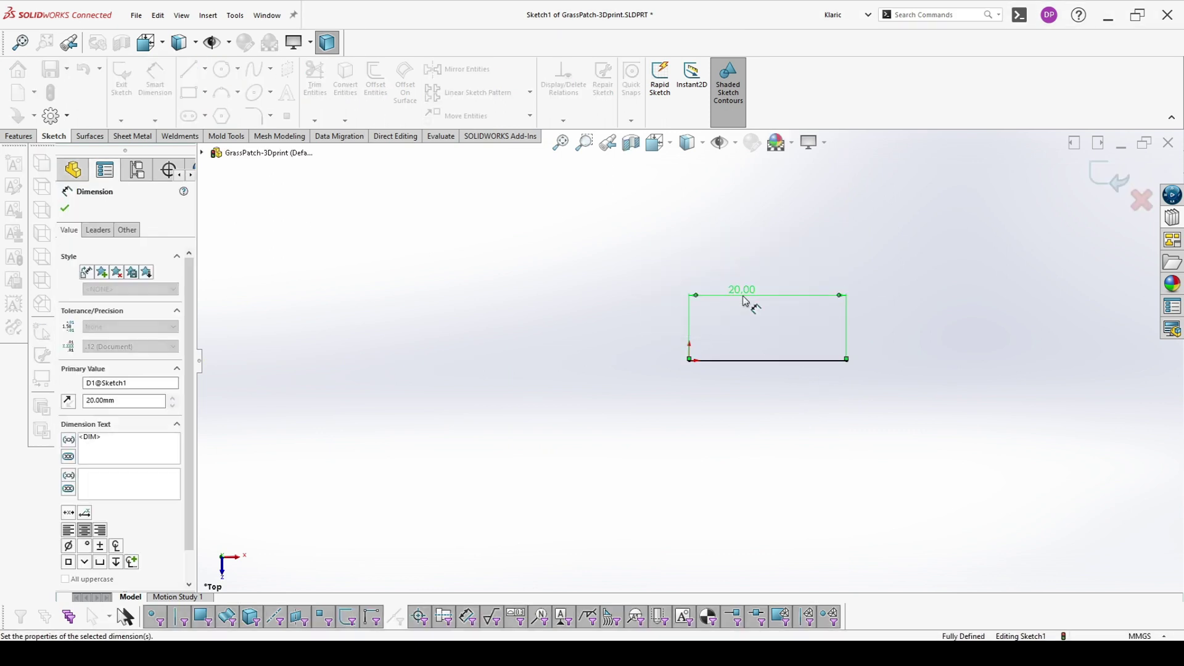
{"action": "key", "text": "s"}
Step: Draw a spline from the origin around to the line's right end, closing the outline
{"action": "left_click", "coordinate": [690, 361]}
{"action": "left_click", "coordinate": [533, 560]}
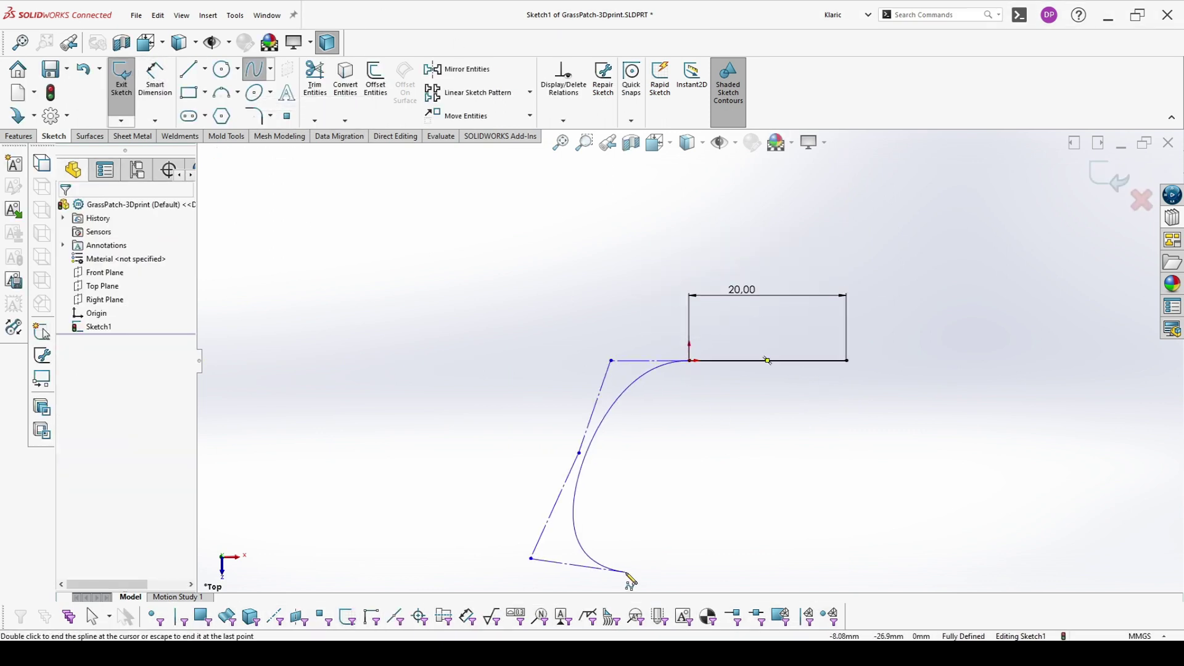
{"action": "scroll", "coordinate": [659, 561], "scroll_direction": "down", "scroll_amount": 2}
{"action": "left_click", "coordinate": [693, 529]}
{"action": "left_click", "coordinate": [1020, 419]}
{"action": "left_click", "coordinate": [1007, 252]}
{"action": "double_click", "coordinate": [915, 244]}
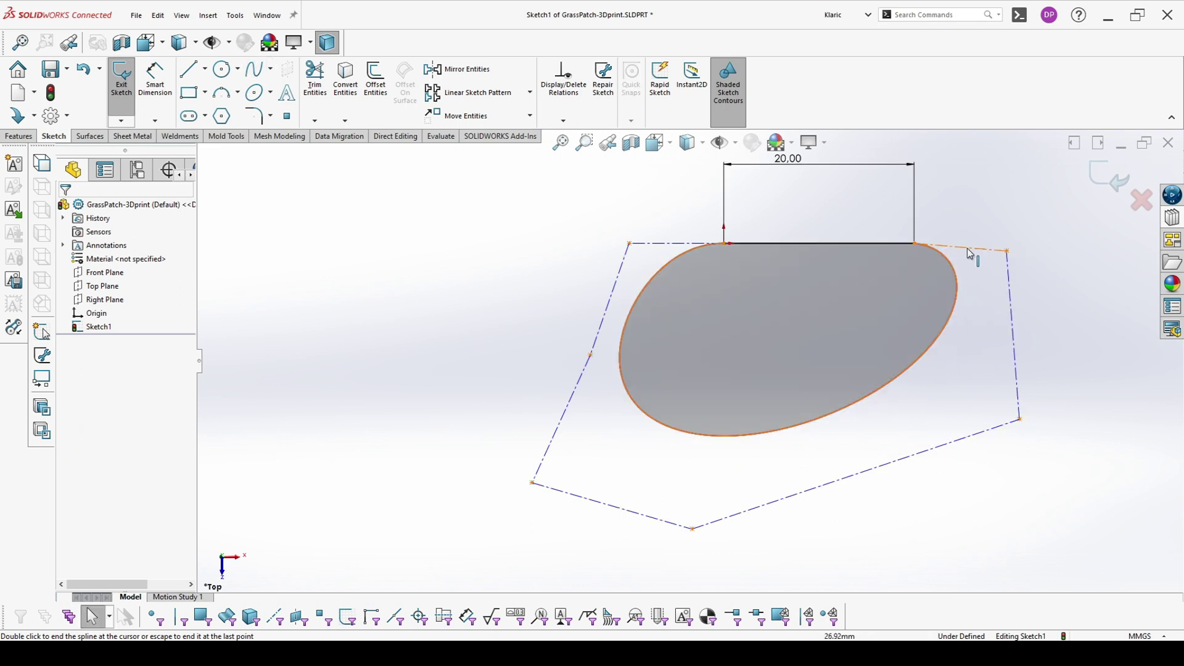
Step: Drag the spline's control points to enlarge and round out the outline
{"action": "left_click_drag", "start_coordinate": [1020, 420], "coordinate": [998, 496]}
{"action": "left_click", "coordinate": [645, 246]}
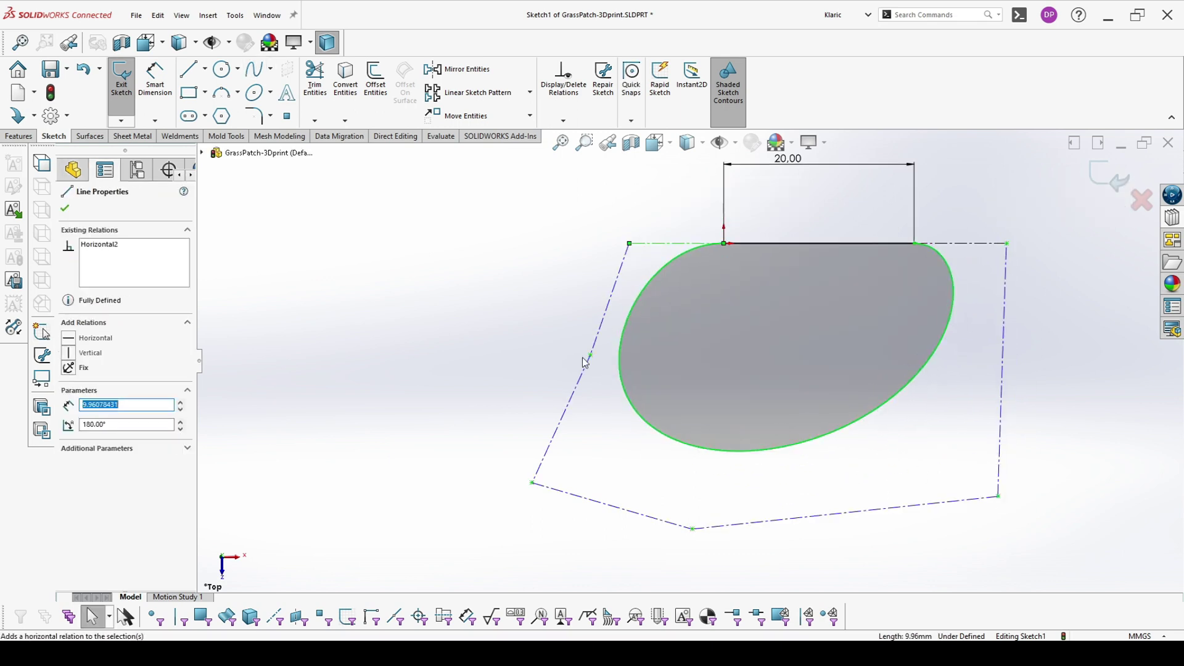
{"action": "left_click_drag", "start_coordinate": [591, 356], "coordinate": [703, 368]}
{"action": "left_click_drag", "start_coordinate": [693, 528], "coordinate": [674, 608]}
{"action": "middle_click_drag", "start_coordinate": [1014, 517], "coordinate": [899, 461], "text": "ctrl"}
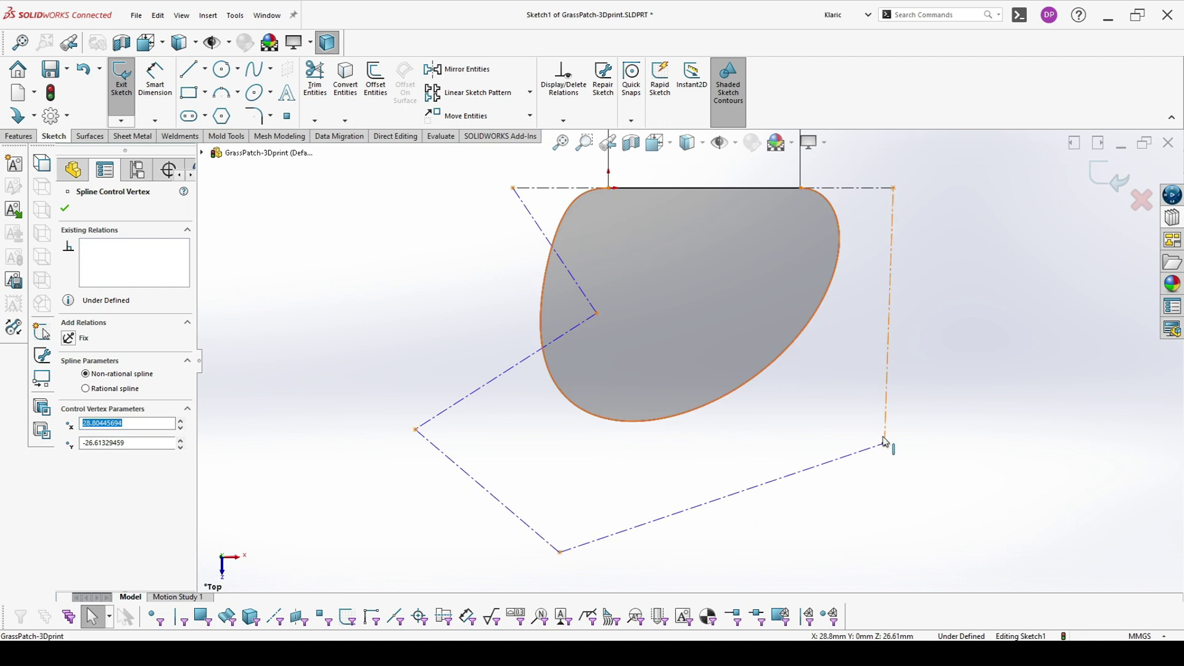
{"action": "left_click_drag", "start_coordinate": [885, 442], "coordinate": [864, 480]}
Step: Extrude the closed outline 1 mm into a solid base plate
{"action": "left_click", "coordinate": [18, 136]}
{"action": "left_click", "coordinate": [126, 79]}
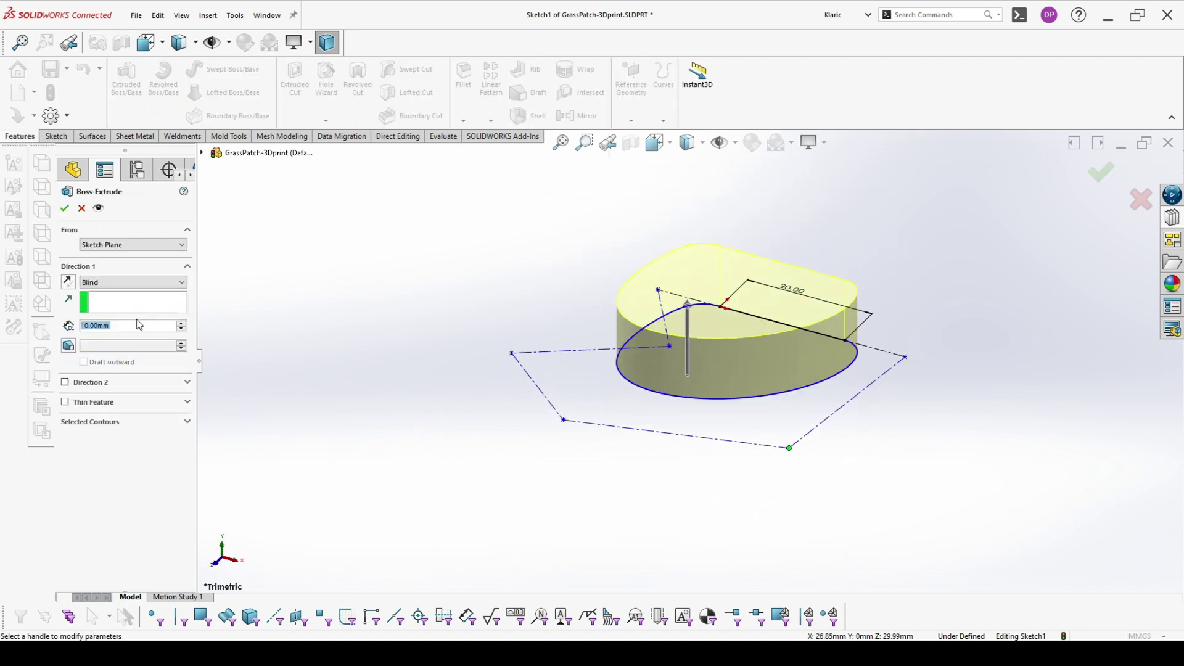
{"action": "type", "text": "1"}
{"action": "key", "text": "Return"}
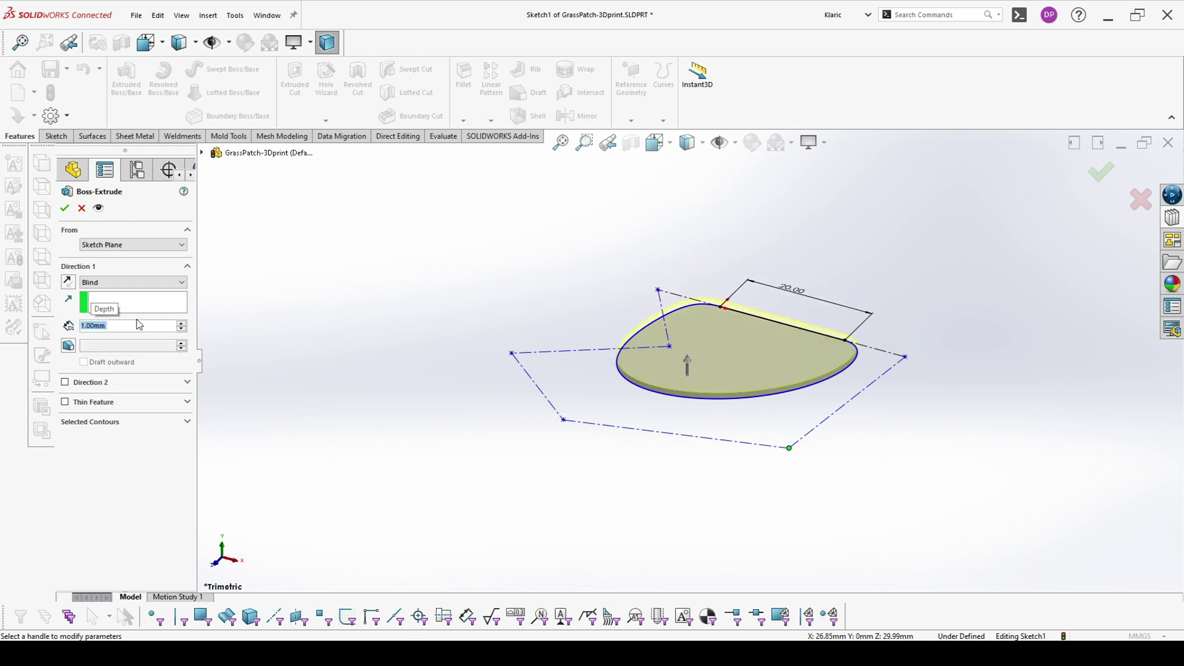
{"action": "key", "text": "Return"}
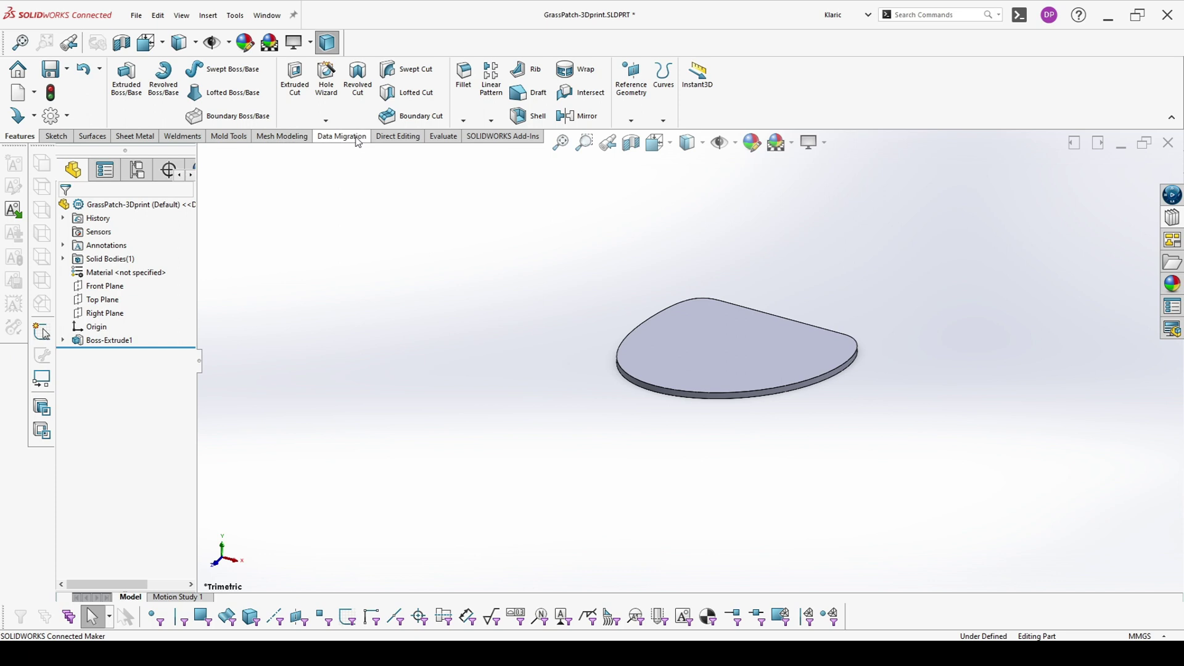
{"action": "left_click", "coordinate": [398, 136]}
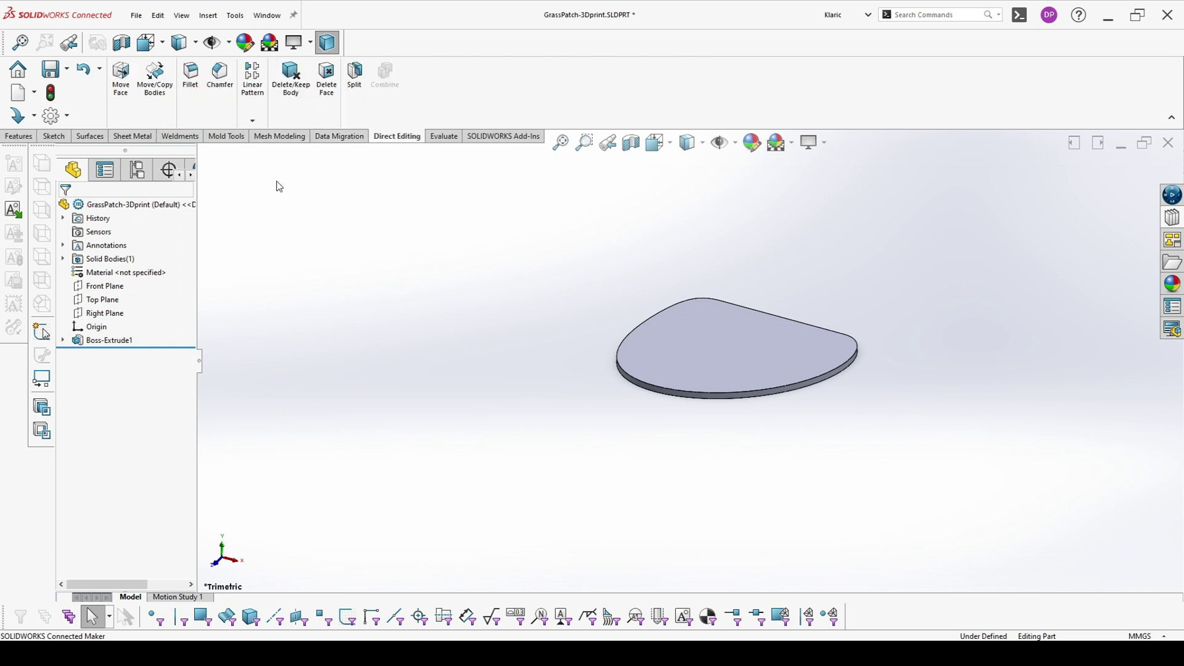
Step: Move the Boss-Extrude1 plate body up 40 mm in Y
{"action": "left_click", "coordinate": [159, 93]}
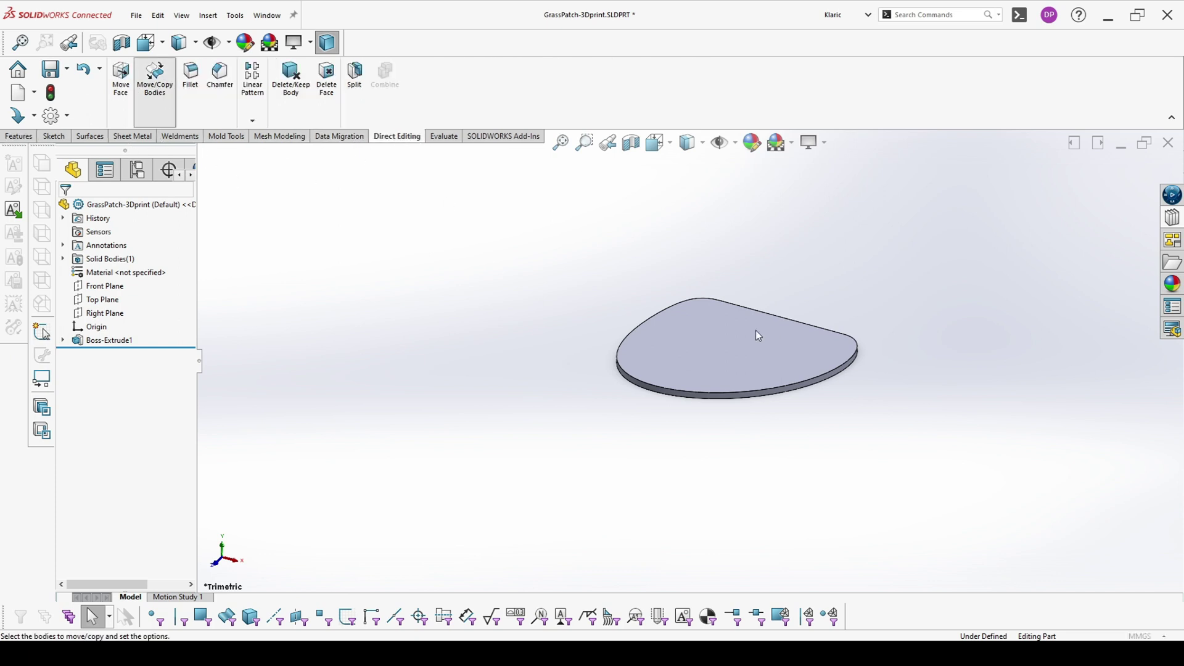
{"action": "left_click", "coordinate": [711, 346]}
{"action": "scroll", "coordinate": [761, 312], "scroll_direction": "down", "scroll_amount": 2}
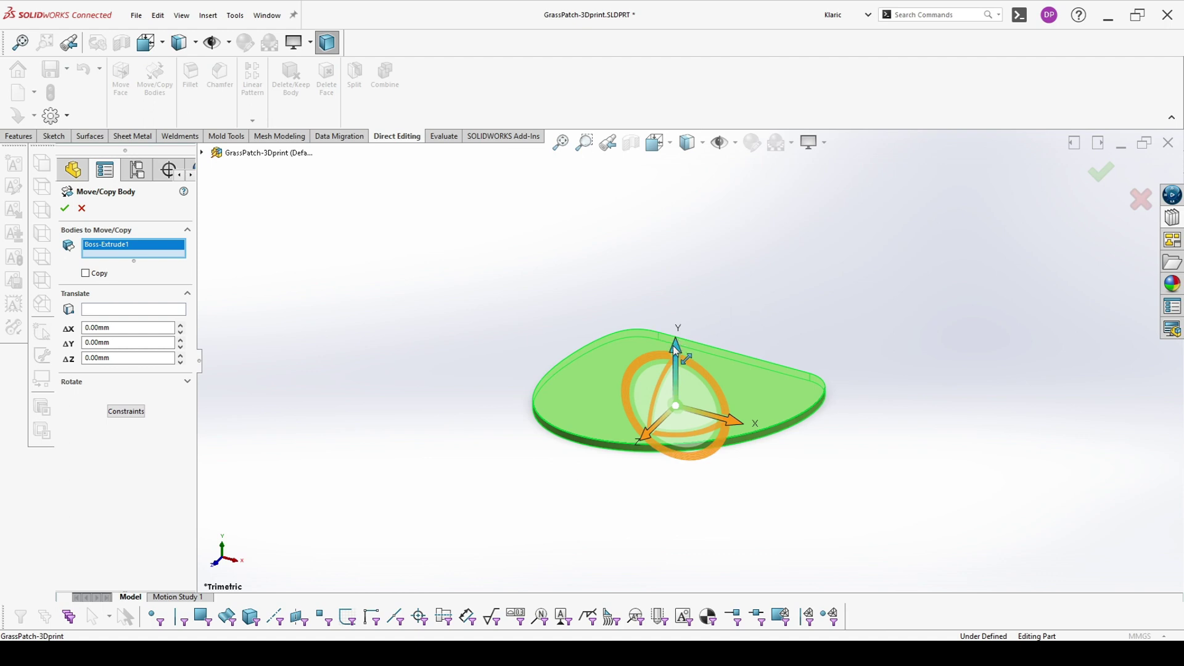
{"action": "left_click_drag", "start_coordinate": [673, 348], "coordinate": [669, 183]}
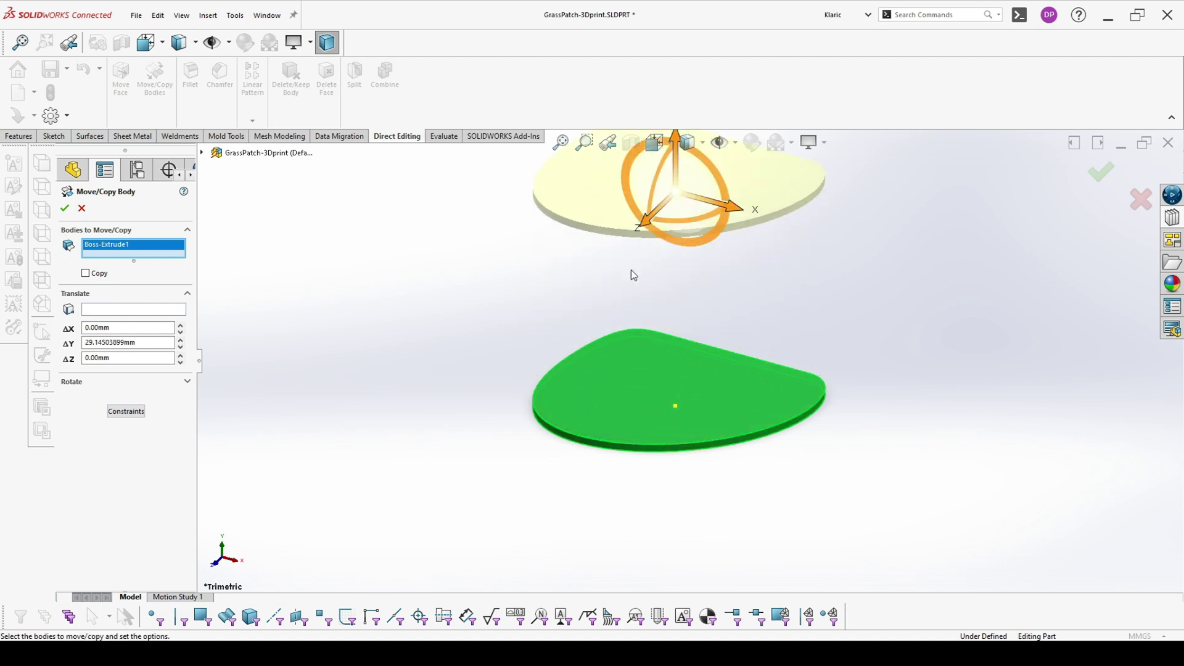
{"action": "double_click", "coordinate": [150, 342]}
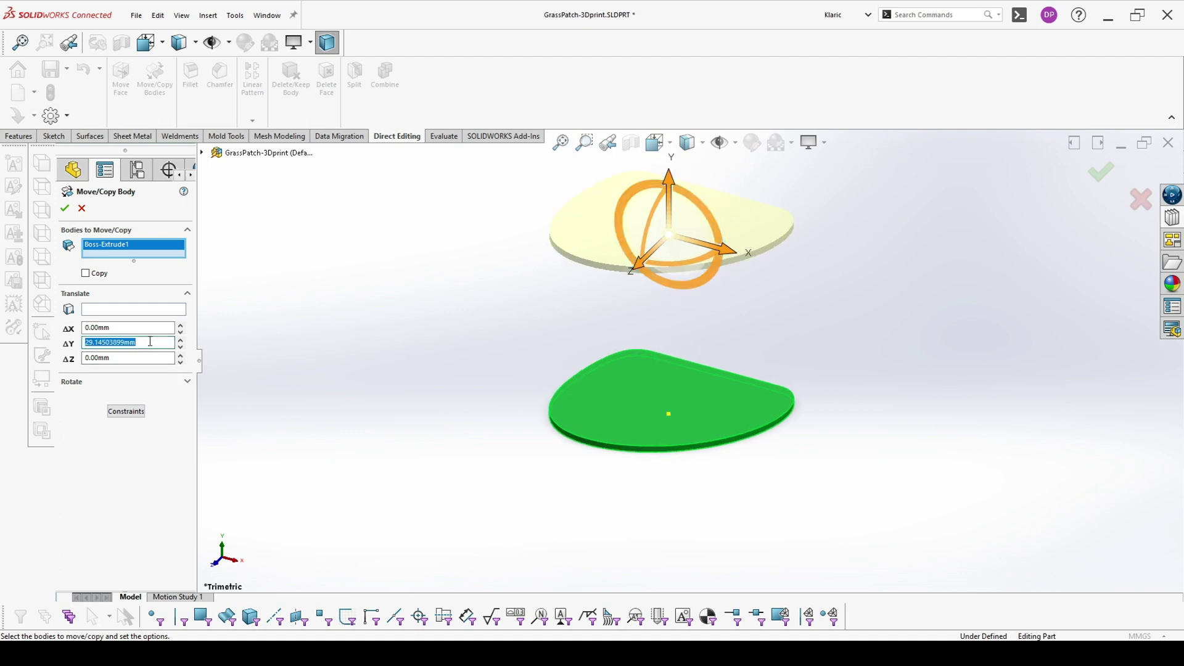
{"action": "type", "text": "40"}
{"action": "key", "text": "Return"}
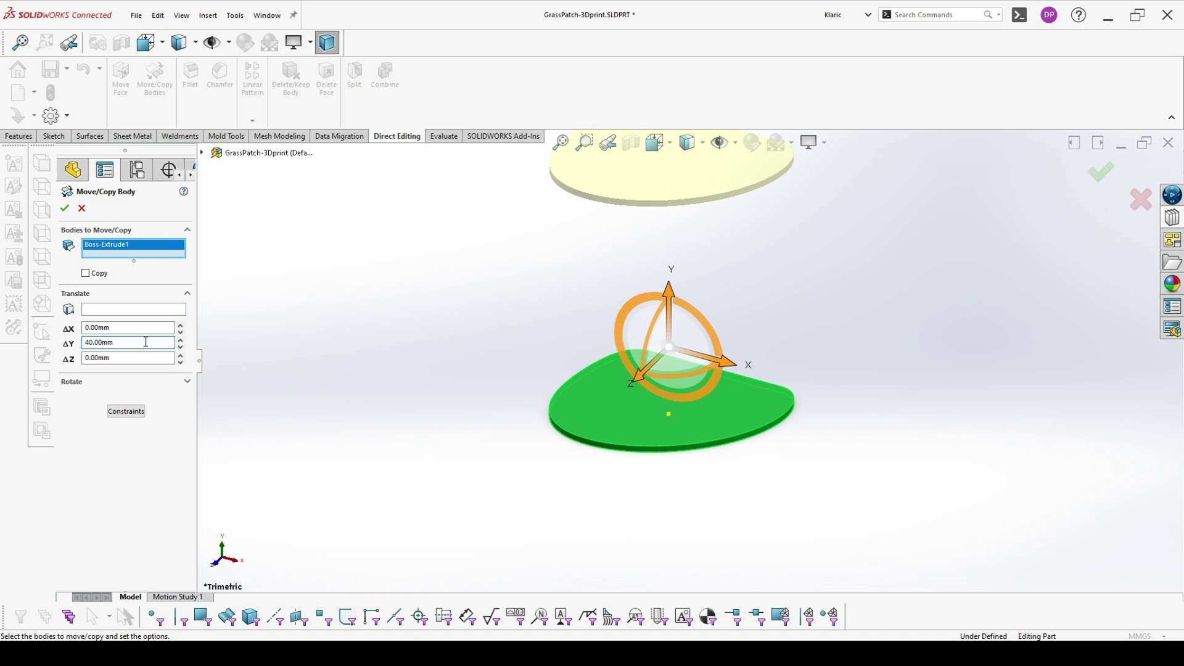
{"action": "left_click", "coordinate": [65, 208]}
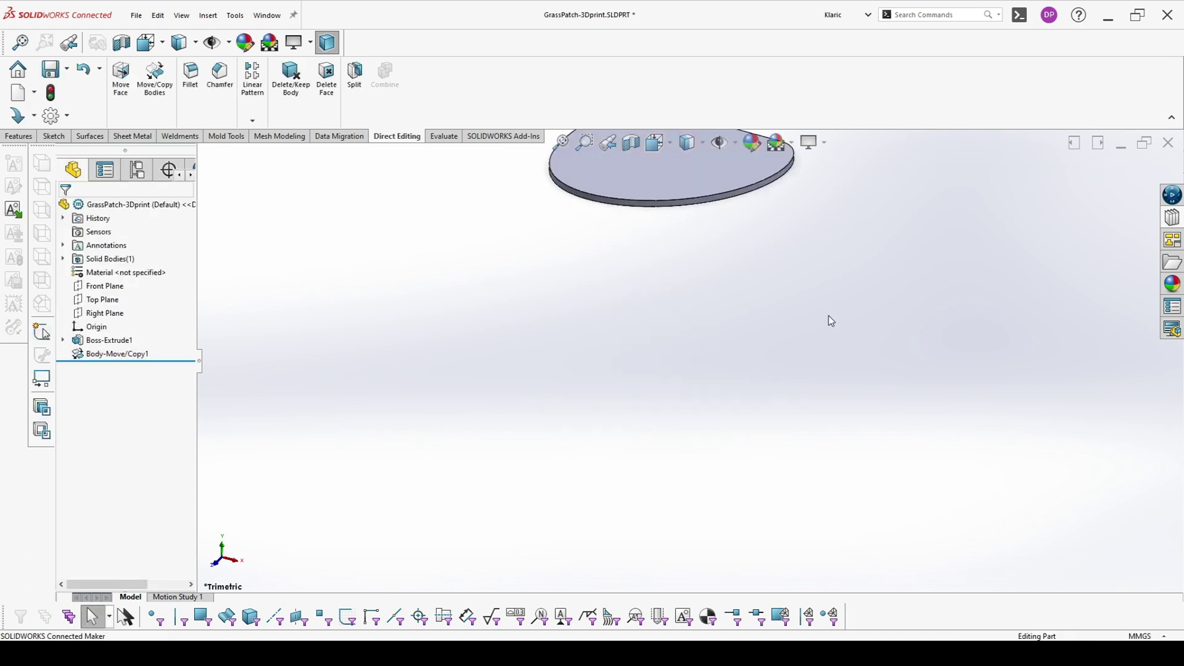
Step: Edit Body-Move/Copy1 to tick Copy, keeping the original plate below the raised one
{"action": "right_click", "coordinate": [123, 363]}
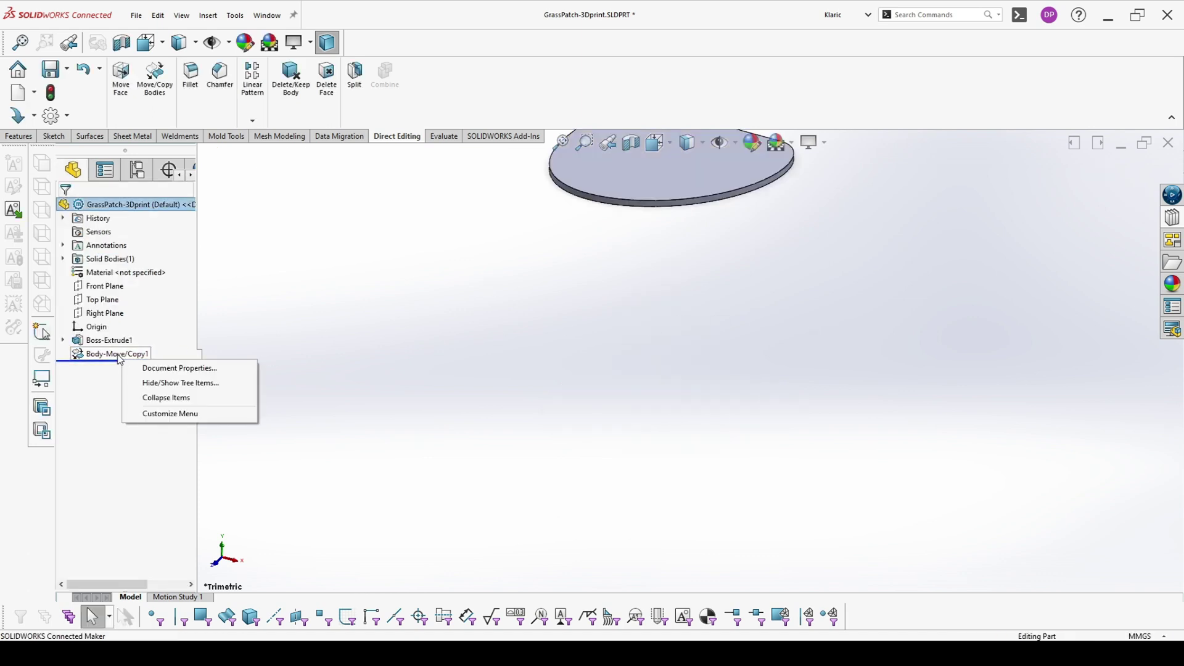
{"action": "left_click", "coordinate": [119, 355]}
{"action": "left_click", "coordinate": [126, 333]}
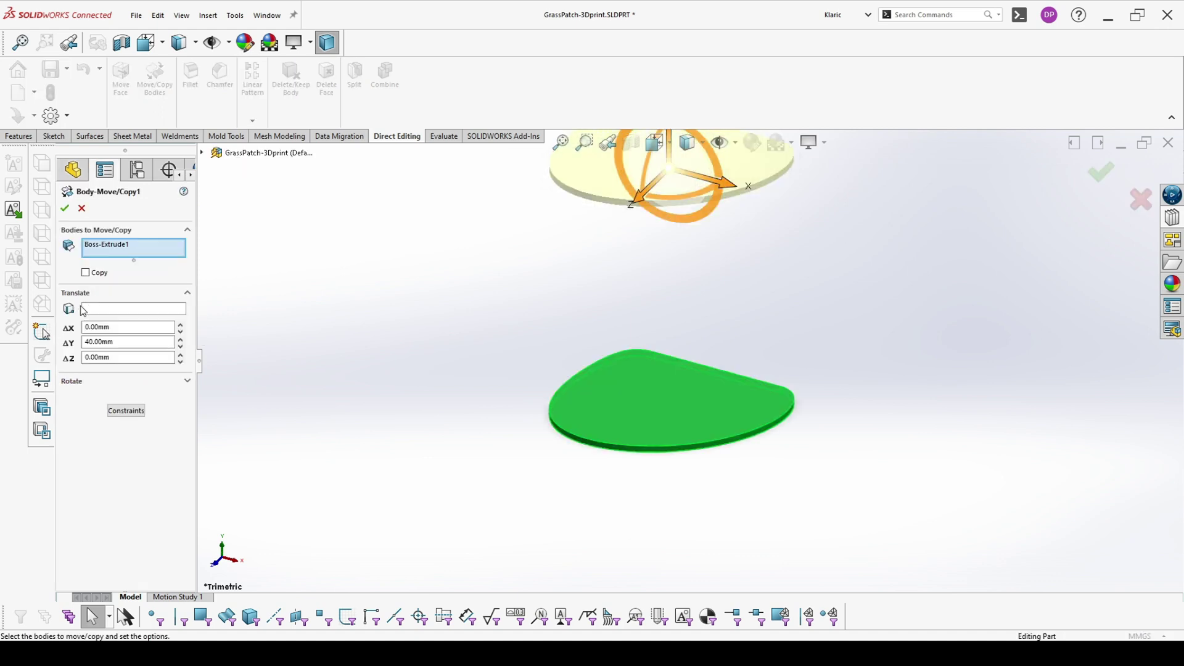
{"action": "left_click", "coordinate": [85, 272]}
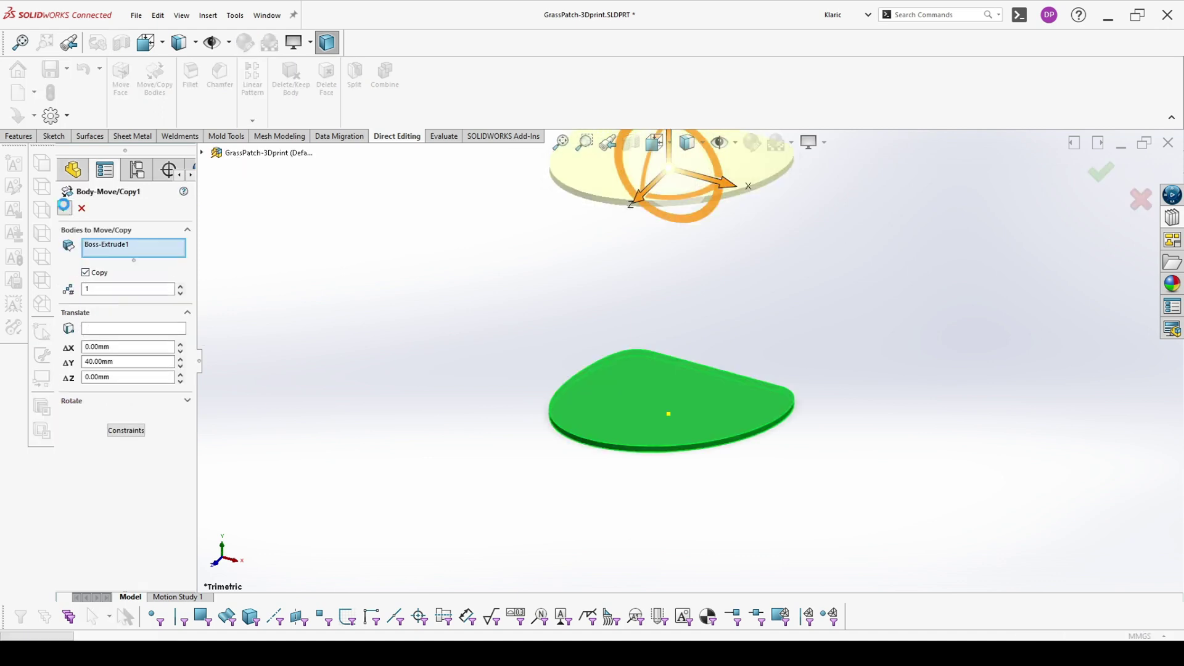
{"action": "left_click", "coordinate": [65, 208]}
{"action": "middle_click_drag", "start_coordinate": [531, 355], "coordinate": [606, 394]}
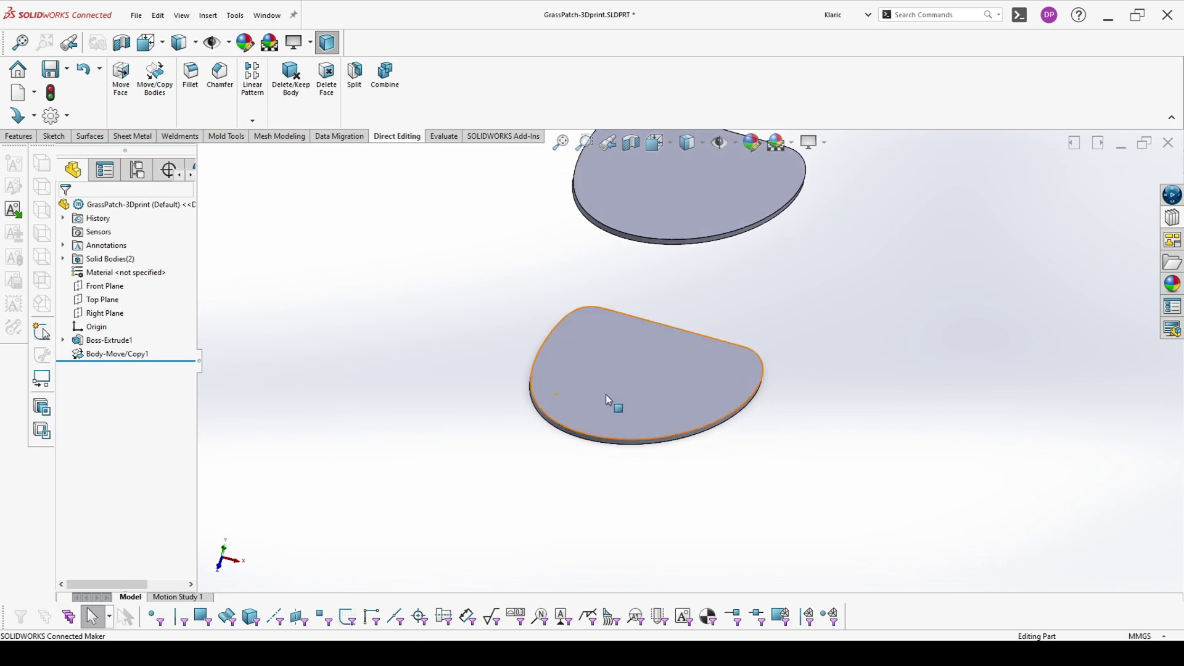
Step: Sketch a small rectangle on the lower plate's top face
{"action": "left_click", "coordinate": [631, 374]}
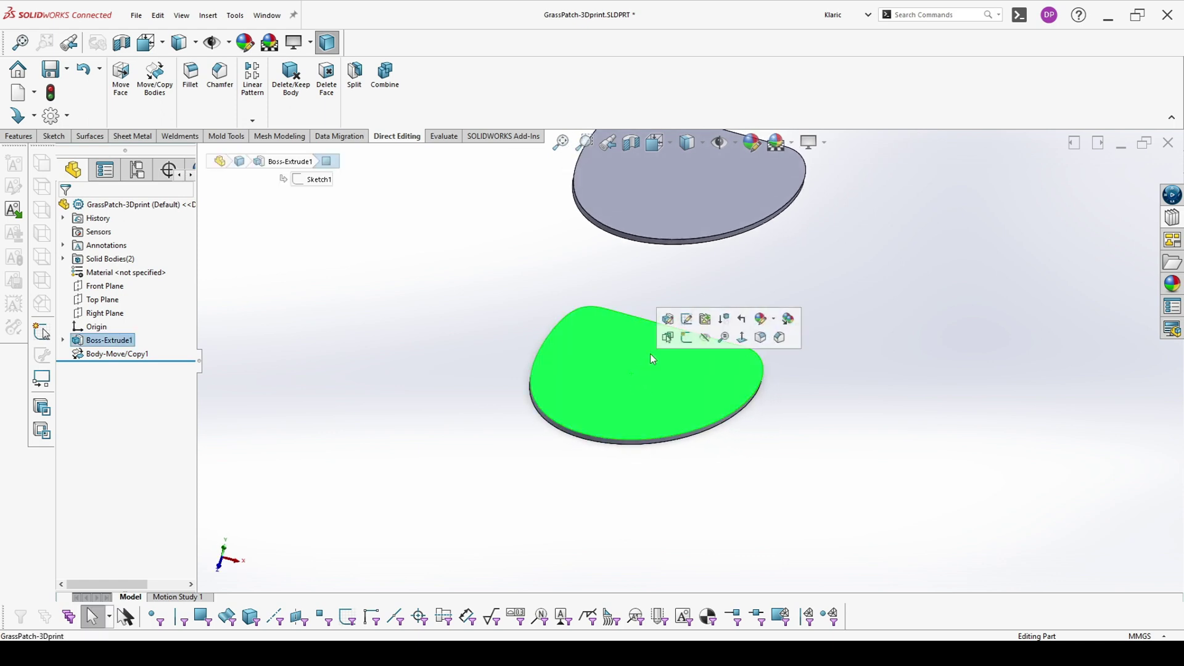
{"action": "left_click", "coordinate": [689, 344]}
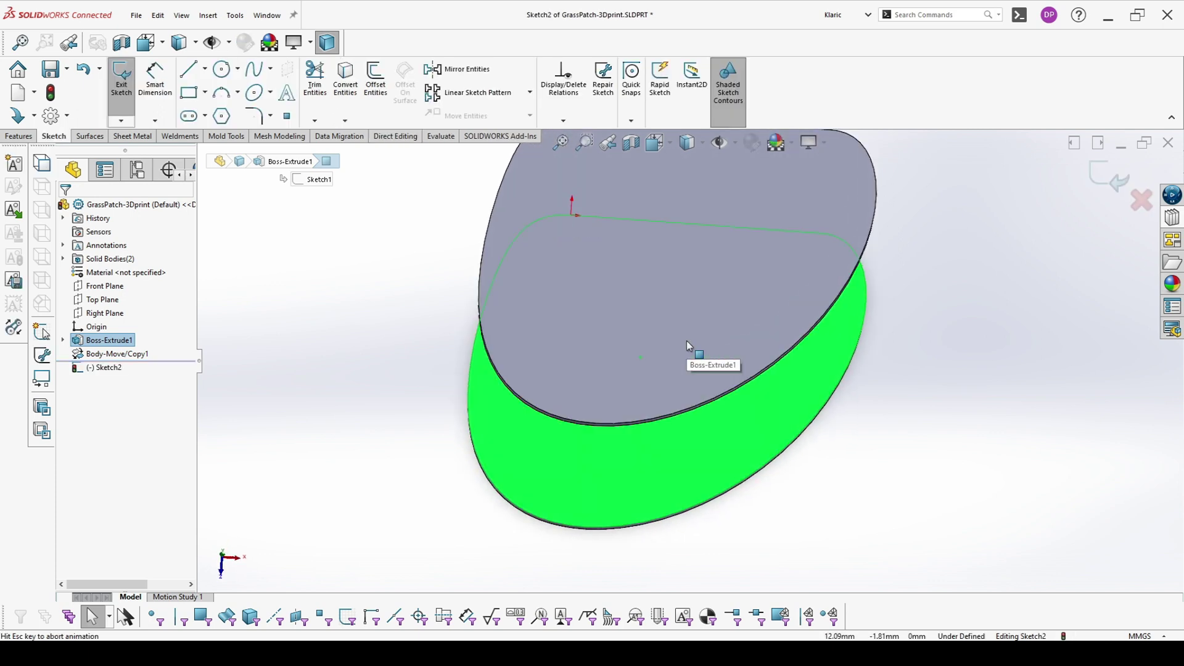
{"action": "left_click", "coordinate": [188, 92]}
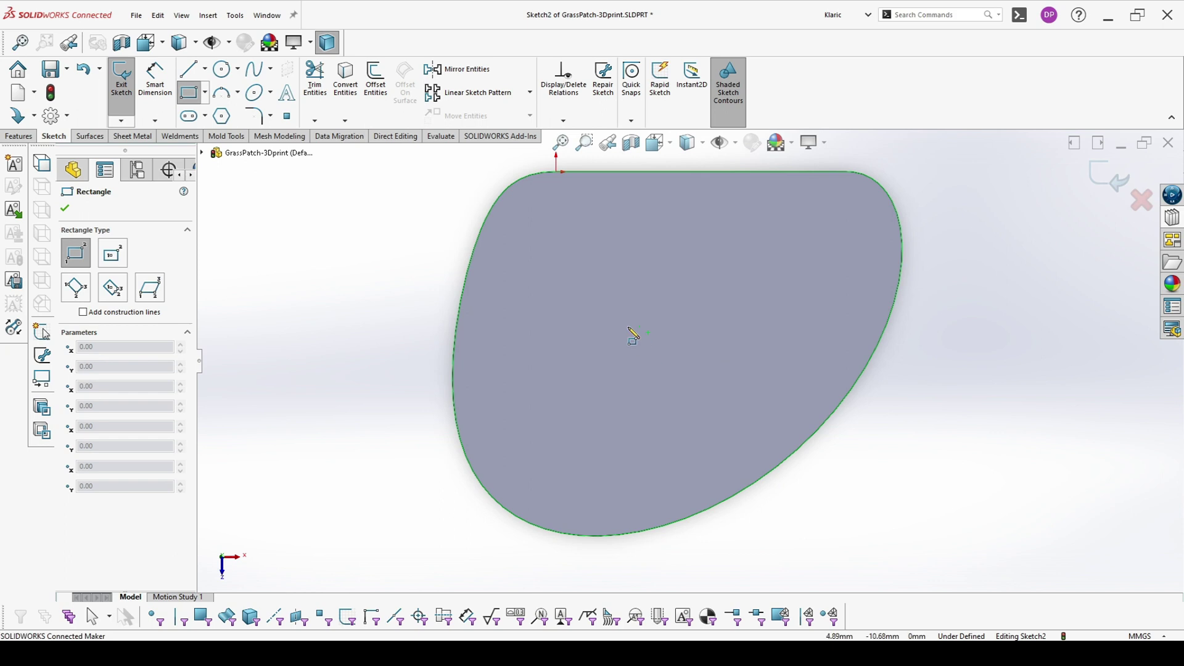
{"action": "left_click", "coordinate": [628, 328]}
{"action": "left_click", "coordinate": [676, 346]}
Step: Dimension the rectangle 0.35 mm wide and 0.20 mm tall
{"action": "left_click", "coordinate": [155, 79]}
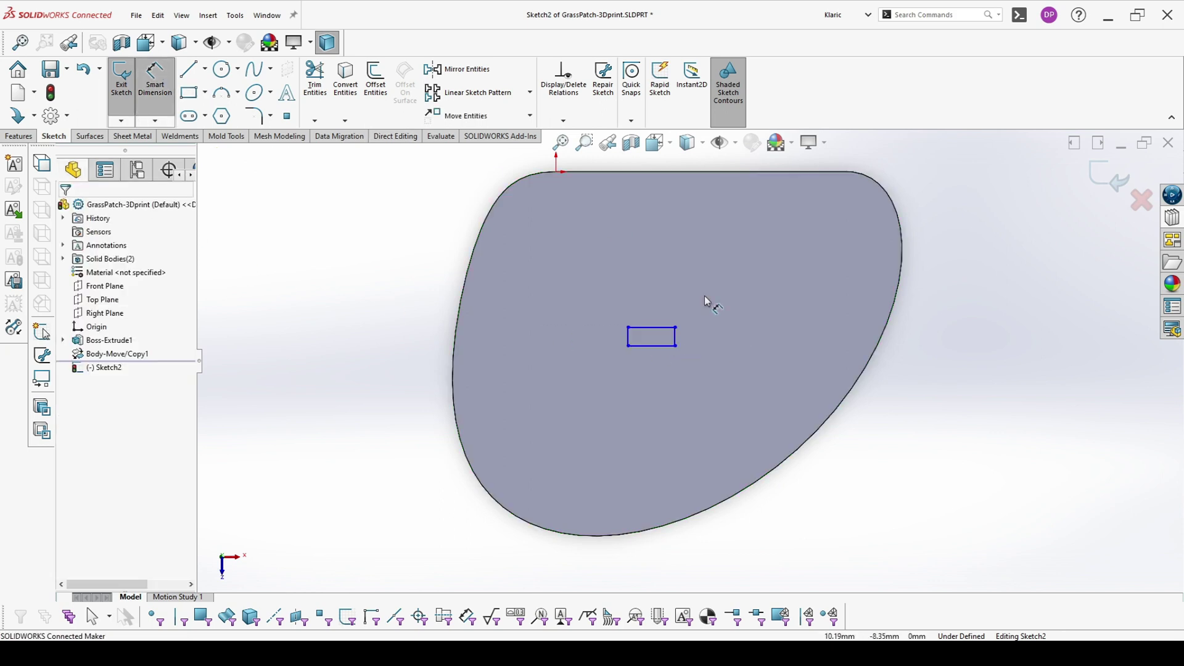
{"action": "left_click", "coordinate": [652, 326]}
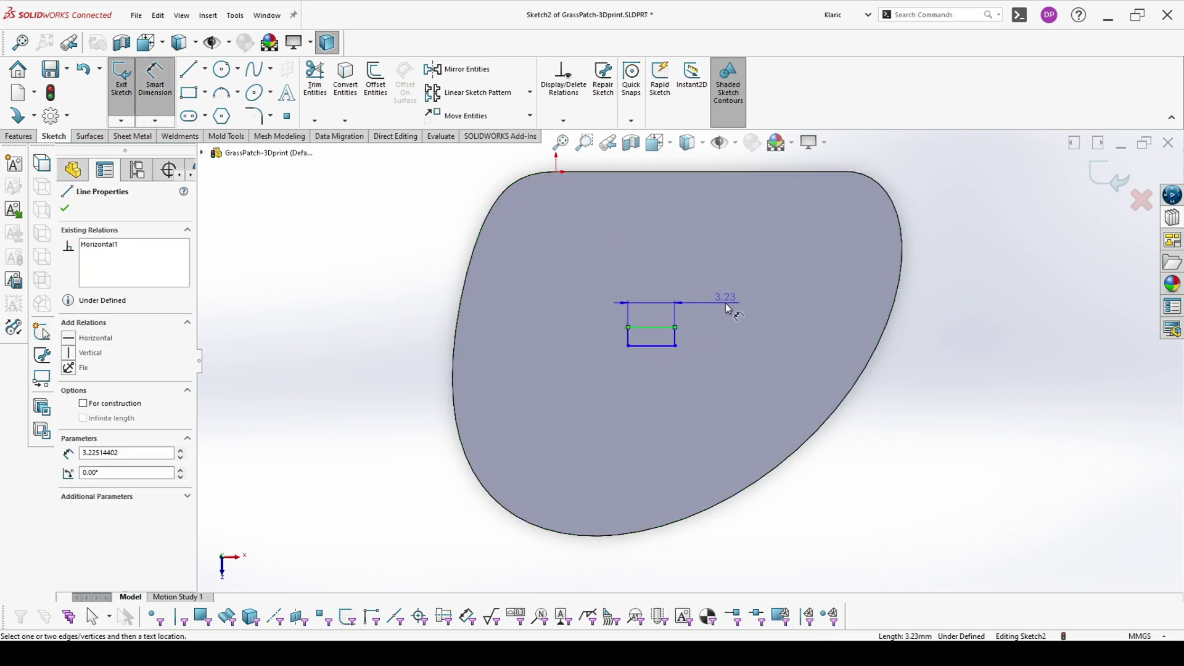
{"action": "left_click", "coordinate": [726, 307]}
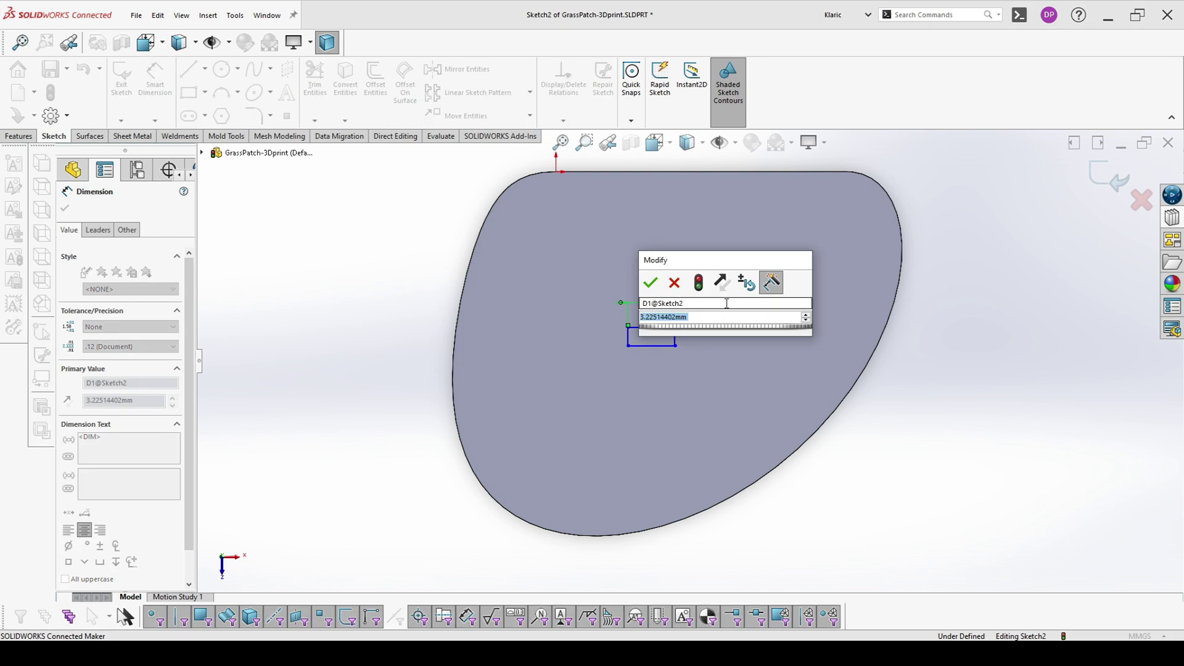
{"action": "type", "text": "0."}
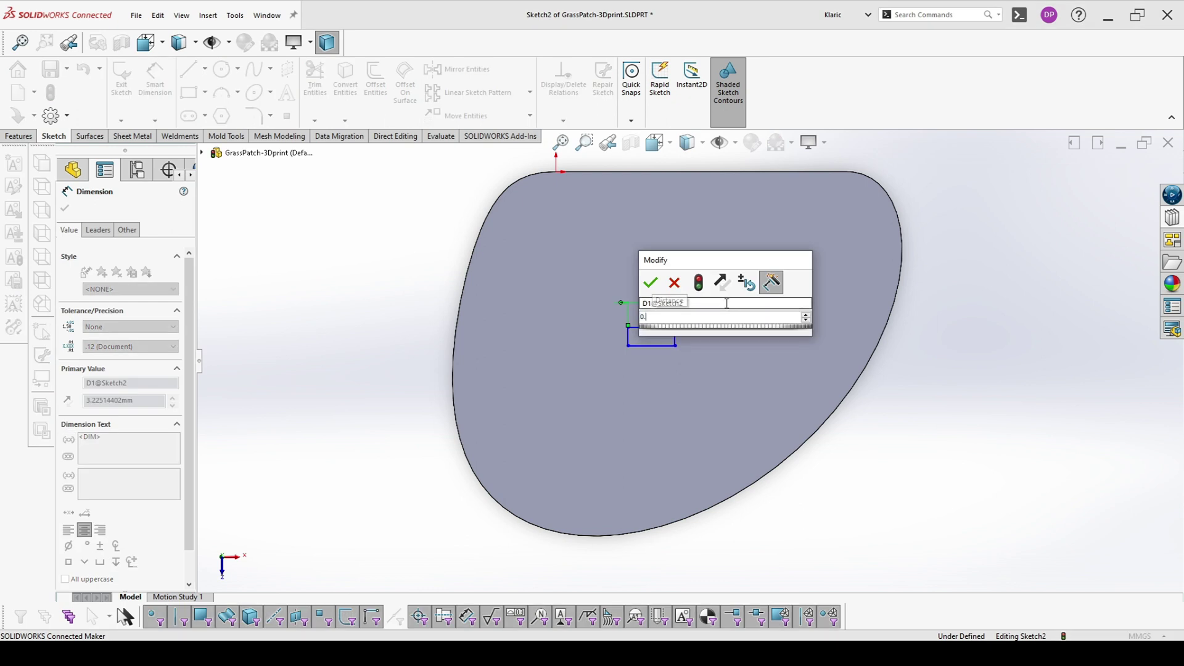
{"action": "type", "text": "35"}
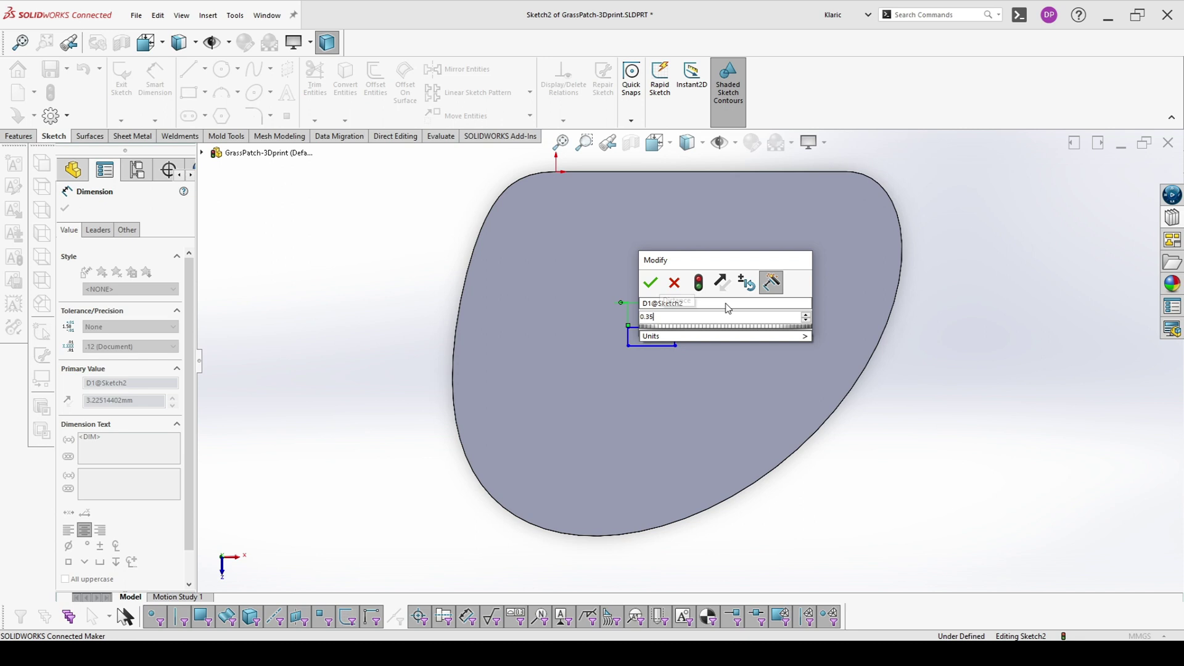
{"action": "key", "text": "Return"}
{"action": "scroll", "coordinate": [665, 340], "scroll_direction": "down", "scroll_amount": 5}
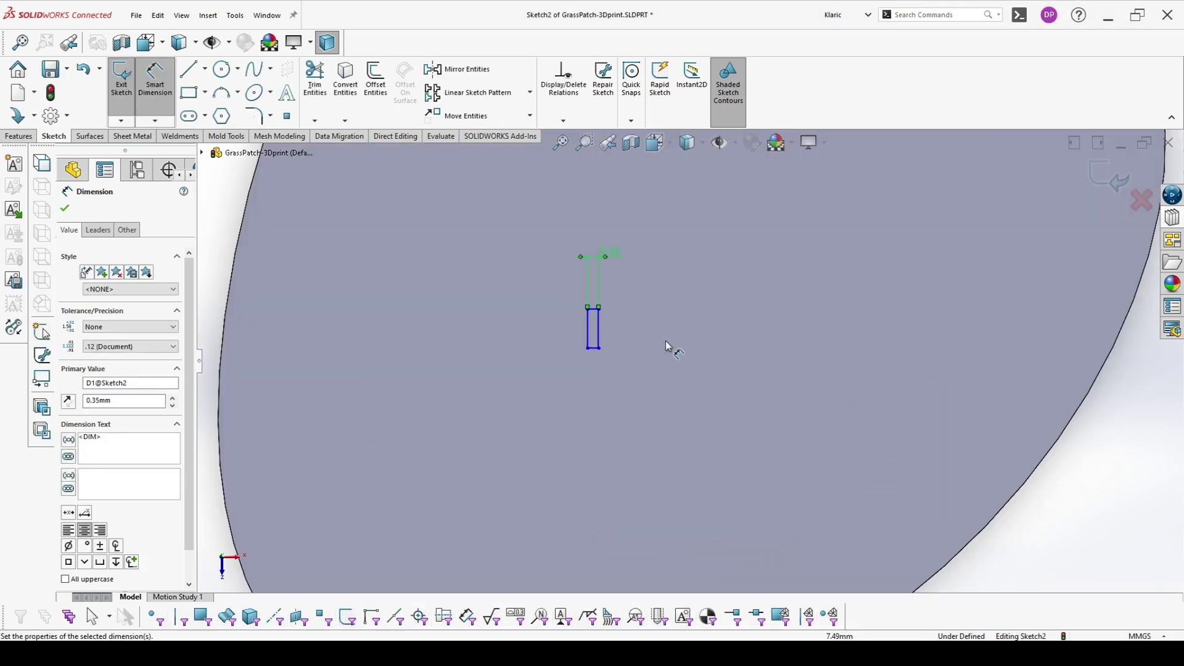
{"action": "left_click", "coordinate": [599, 326]}
{"action": "left_click", "coordinate": [789, 338]}
{"action": "type", "text": "0.2"}
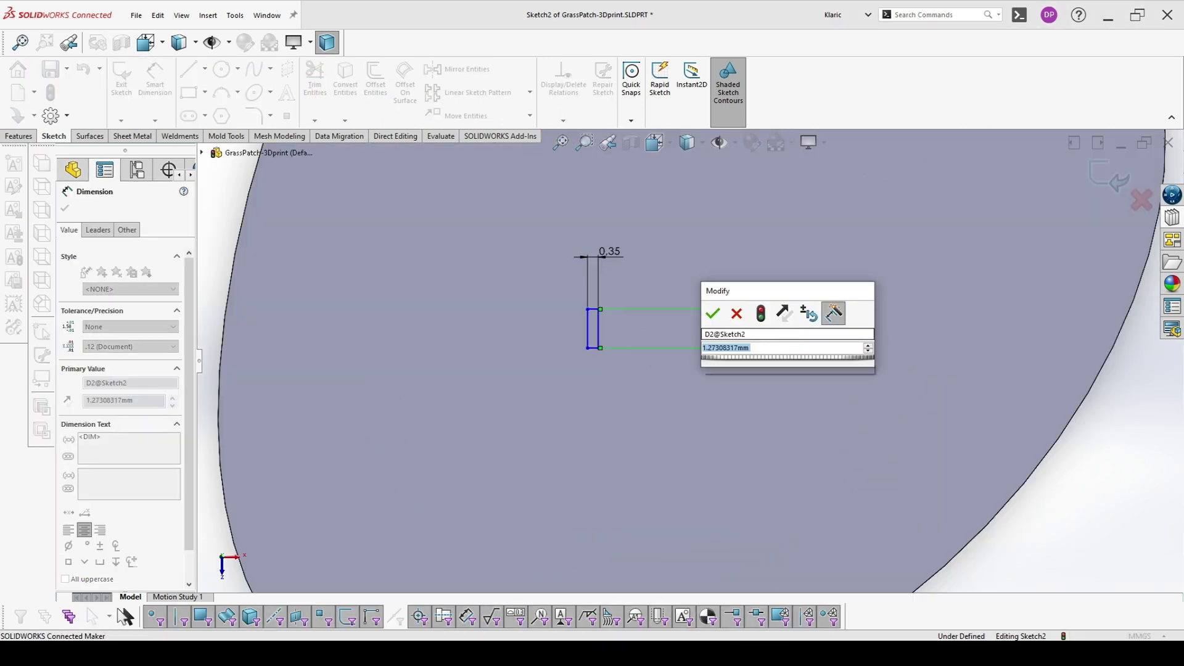
{"action": "key", "text": "Return"}
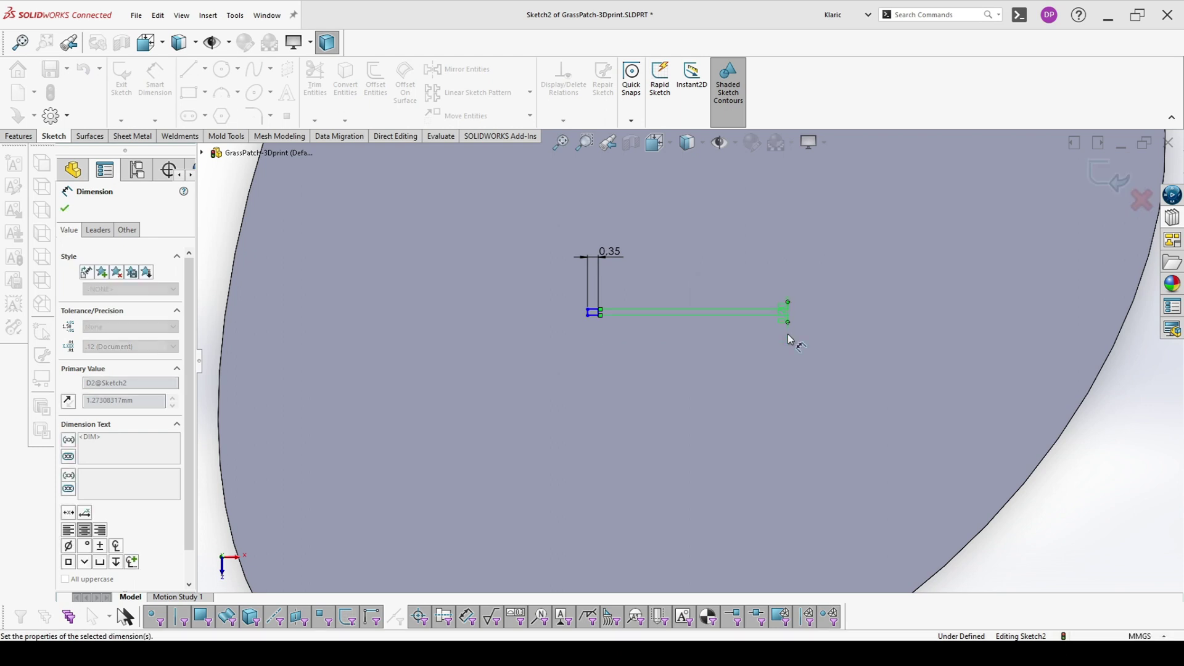
Step: Orbit to show both plates and start an Extruded Boss/Base from the rectangle
{"action": "scroll", "coordinate": [674, 325], "scroll_direction": "up", "scroll_amount": 2}
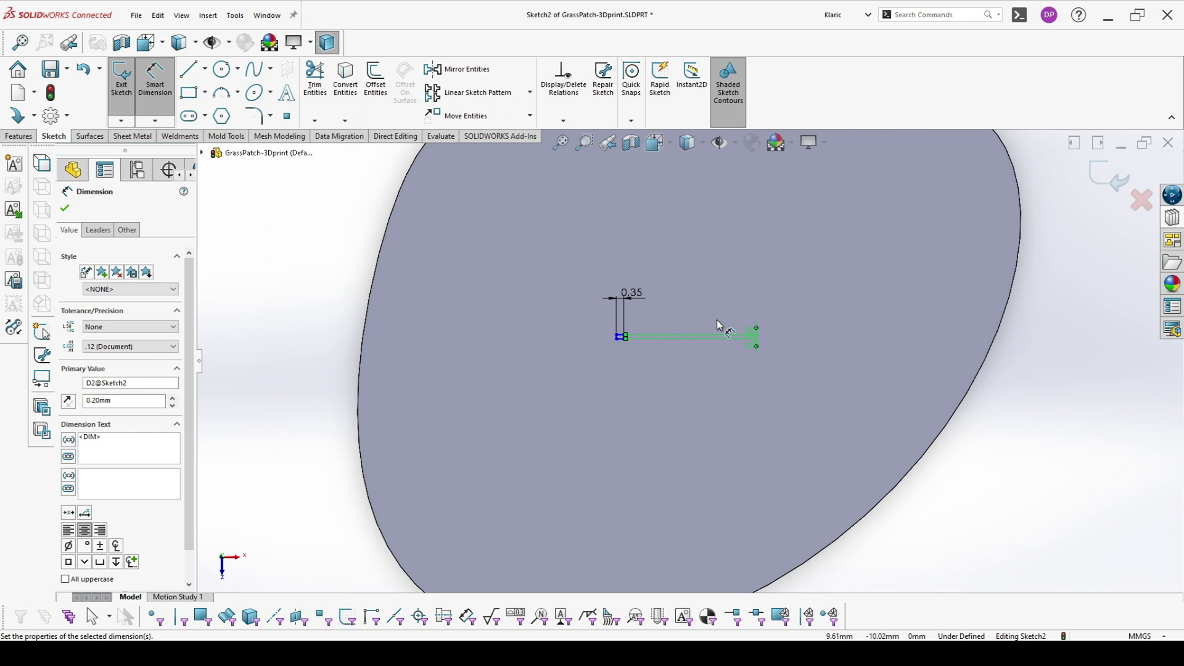
{"action": "scroll", "coordinate": [703, 319], "scroll_direction": "up", "scroll_amount": 3}
{"action": "middle_click_drag", "start_coordinate": [697, 325], "coordinate": [723, 352]}
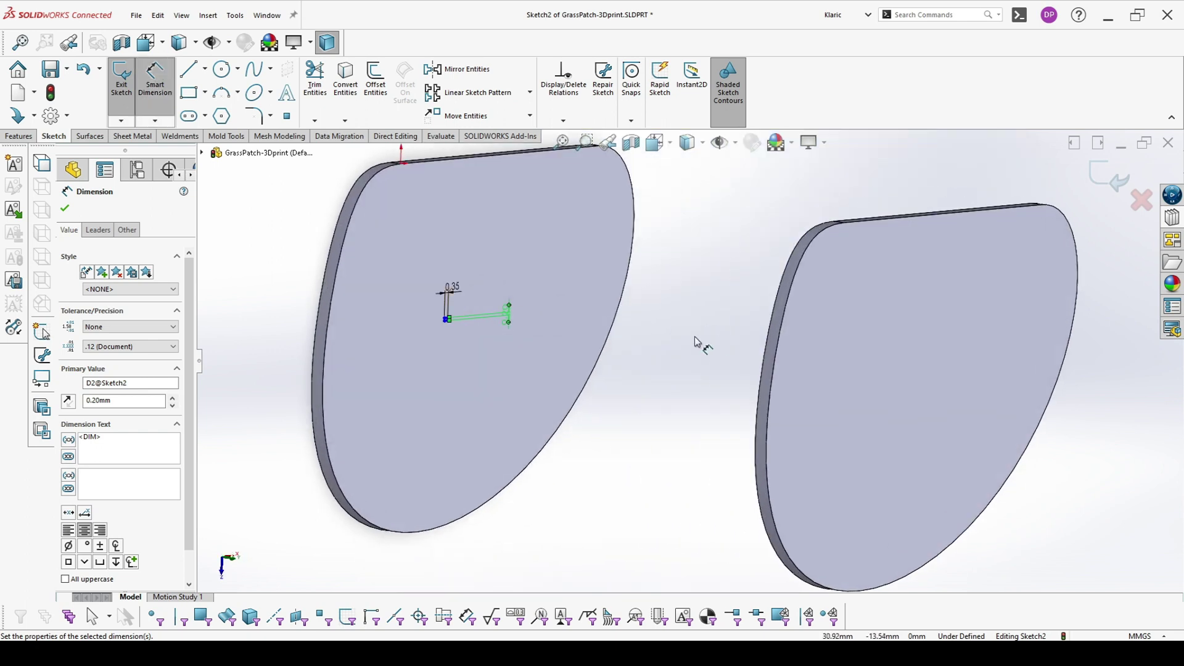
{"action": "left_click", "coordinate": [22, 137]}
{"action": "left_click", "coordinate": [127, 80]}
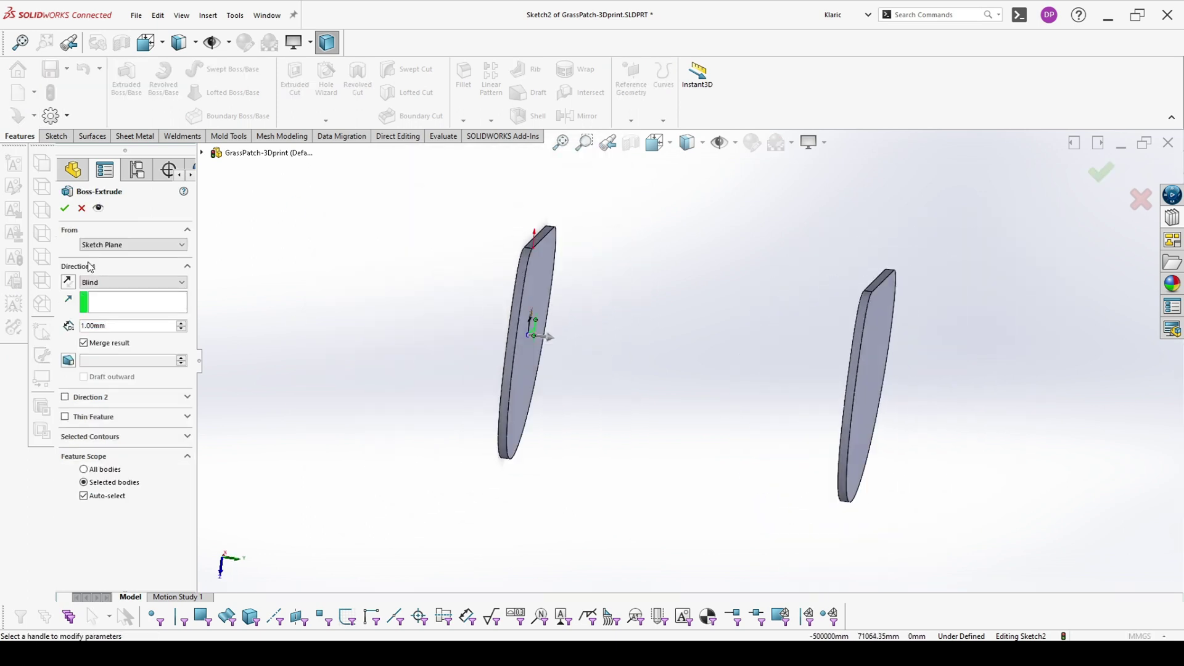
Step: Extrude the rectangle Up To Surface to the second plate's face, merged into Boss-Extrude1
{"action": "left_click", "coordinate": [129, 282]}
{"action": "left_click", "coordinate": [114, 327]}
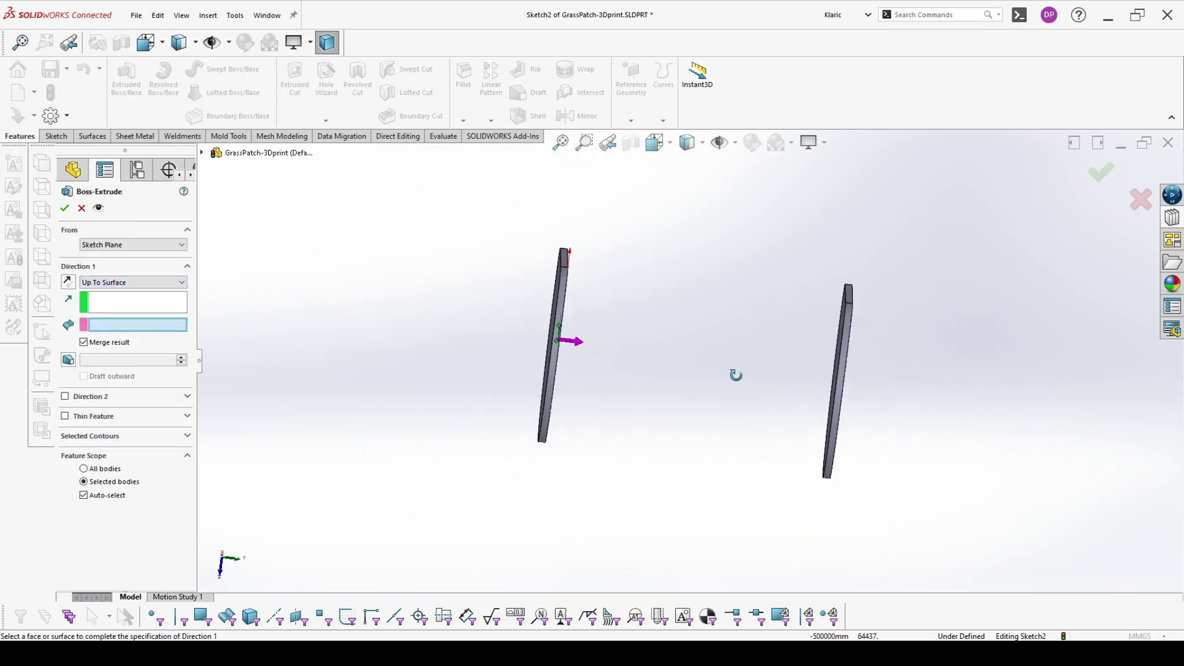
{"action": "middle_click_drag", "start_coordinate": [735, 372], "coordinate": [813, 396]}
{"action": "left_click", "coordinate": [815, 395]}
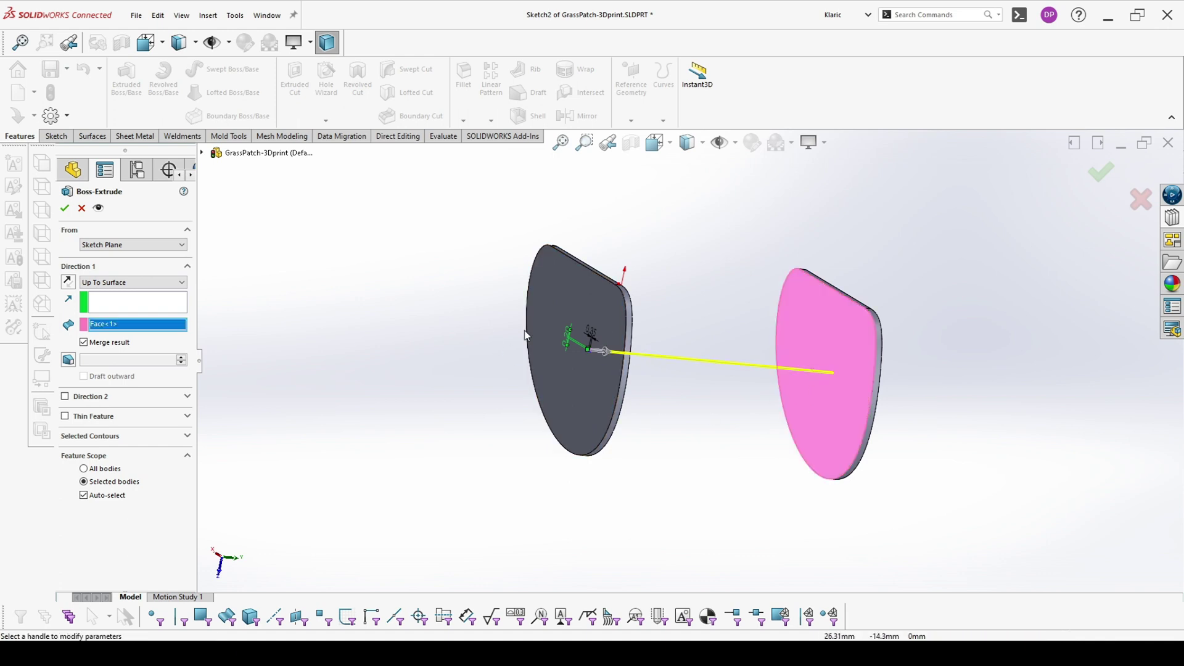
{"action": "left_click", "coordinate": [105, 497]}
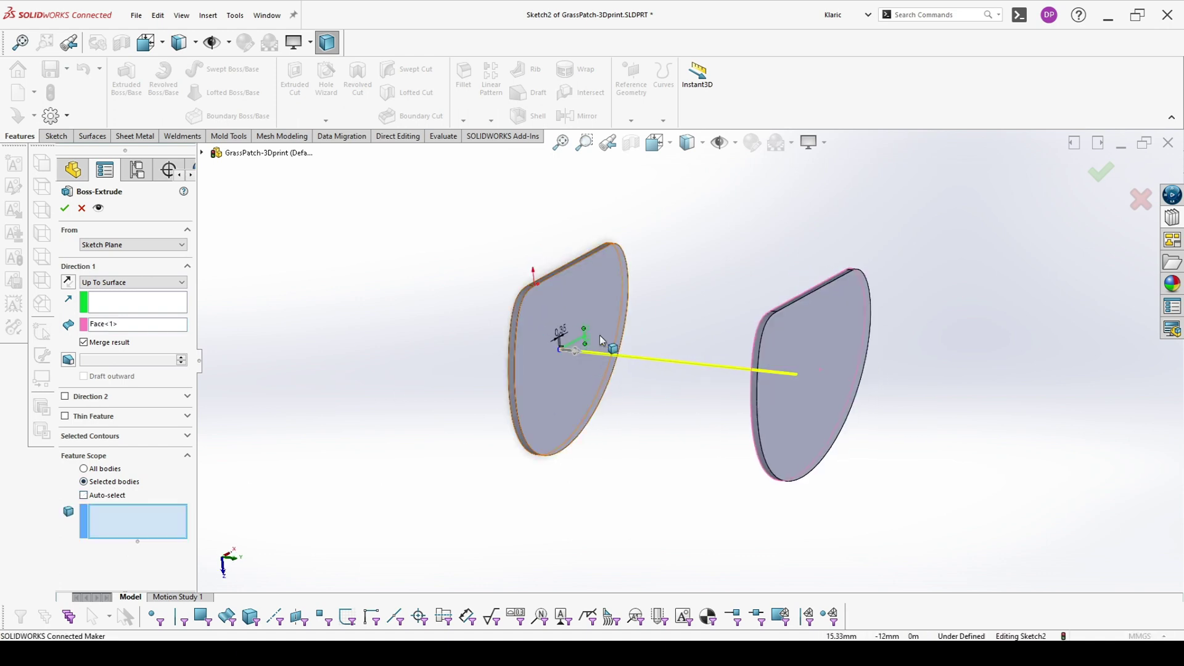
{"action": "left_click", "coordinate": [64, 209]}
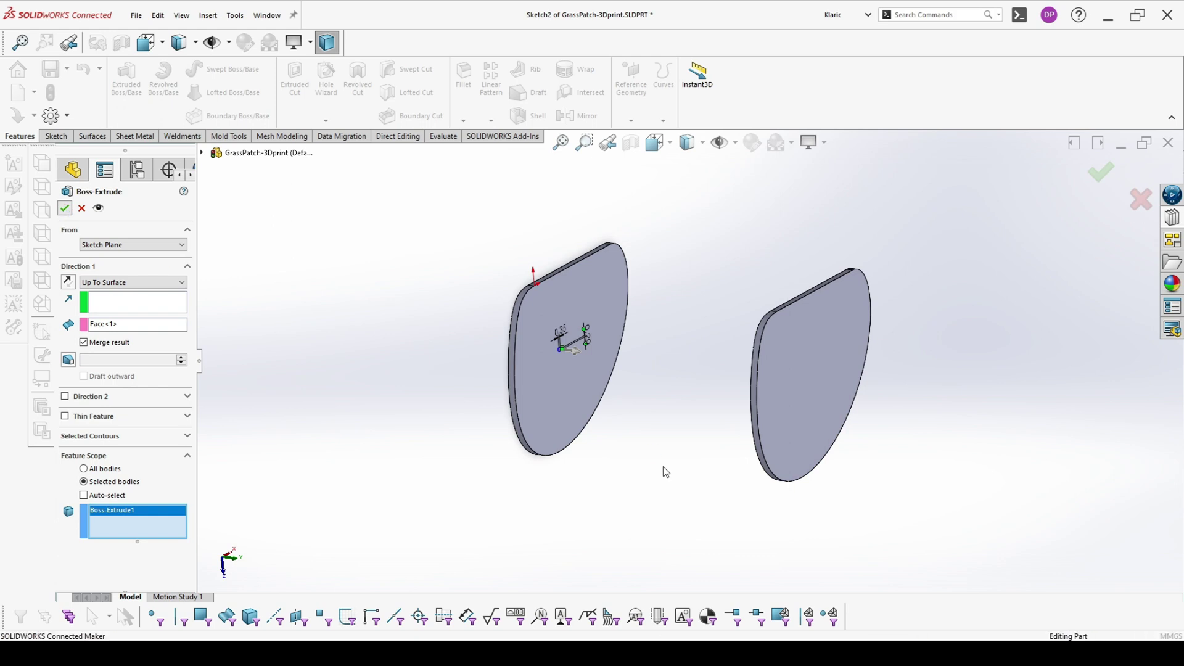
{"action": "middle_click_drag", "start_coordinate": [652, 465], "coordinate": [640, 386]}
{"action": "scroll", "coordinate": [635, 376], "scroll_direction": "down", "scroll_amount": 2}
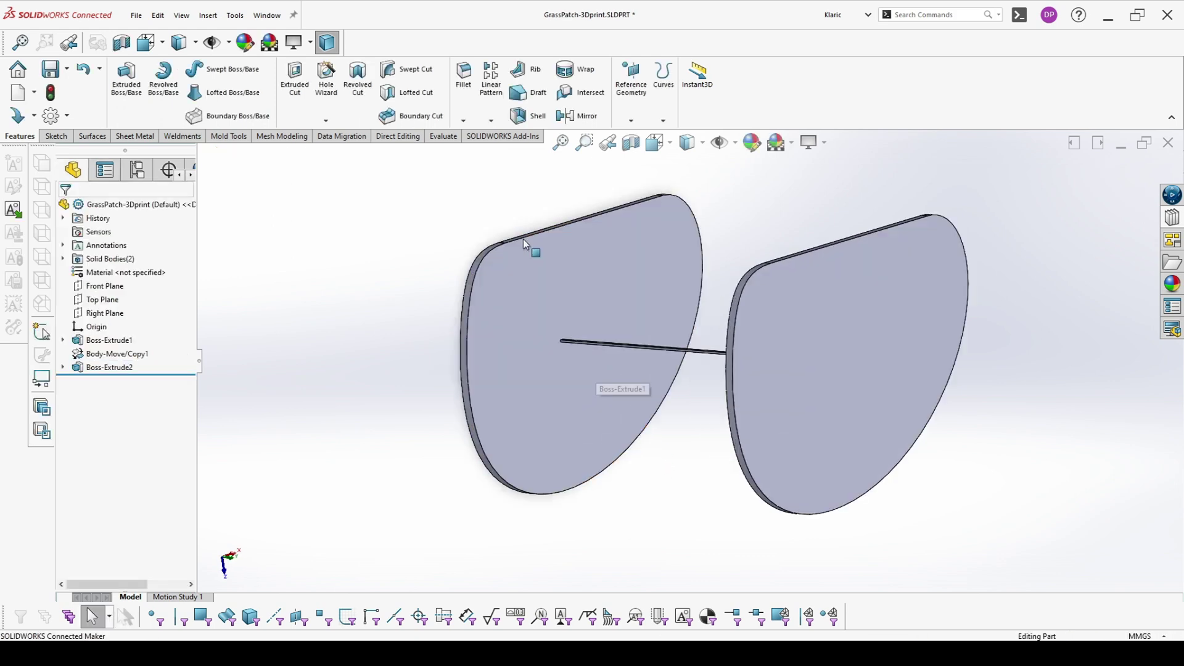
Step: Start a Fill Pattern bounded by the plate face, entering 1 for the spacing
{"action": "left_click", "coordinate": [491, 121]}
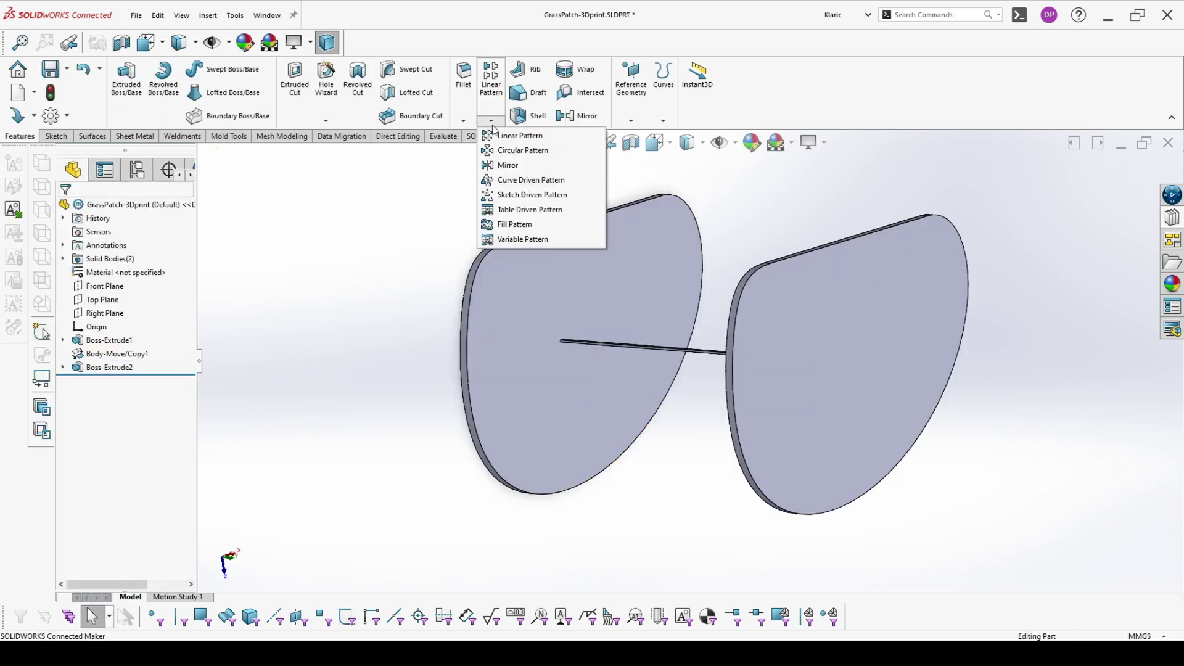
{"action": "left_click", "coordinate": [515, 224]}
{"action": "left_click", "coordinate": [589, 308]}
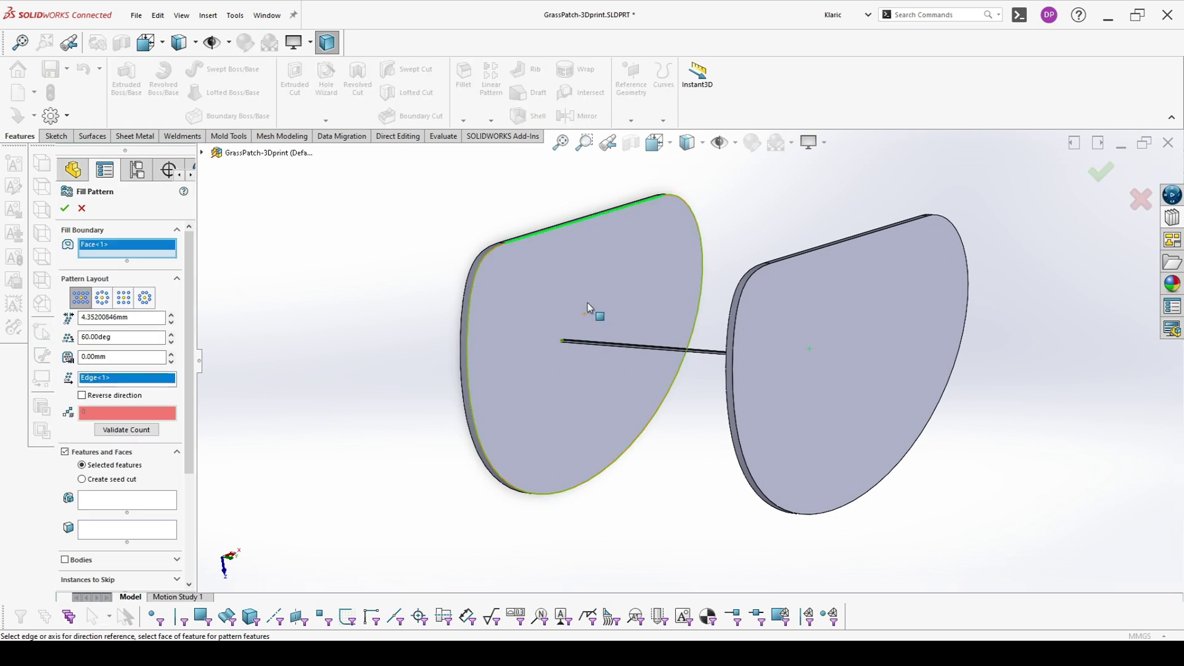
{"action": "double_click", "coordinate": [115, 358]}
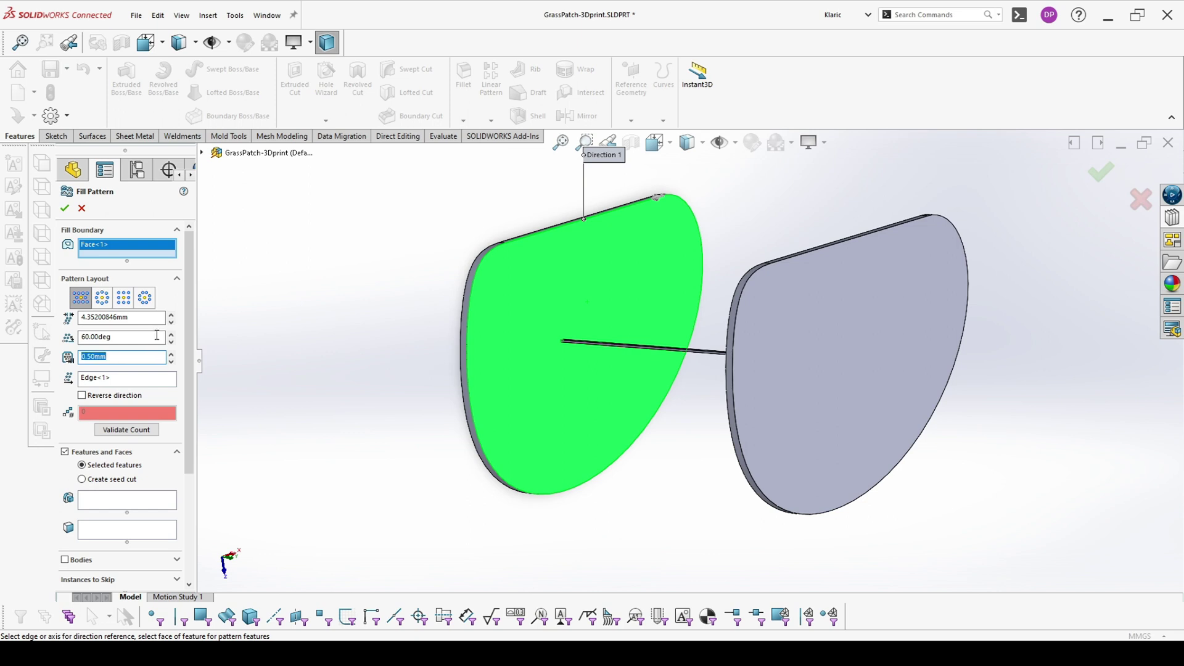
{"action": "double_click", "coordinate": [140, 316]}
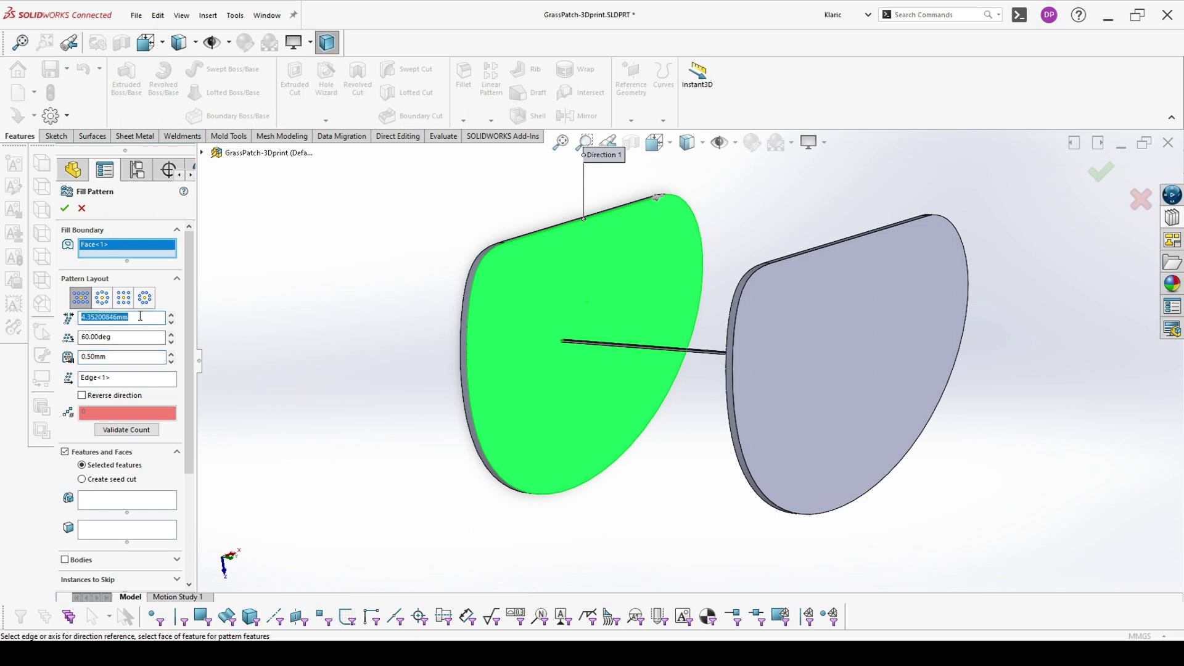
{"action": "type", "text": "1.50mm"}
Step: Pattern the Boss-Extrude2 rod at 1.00 mm spacing and accept the fill
{"action": "left_click", "coordinate": [118, 500]}
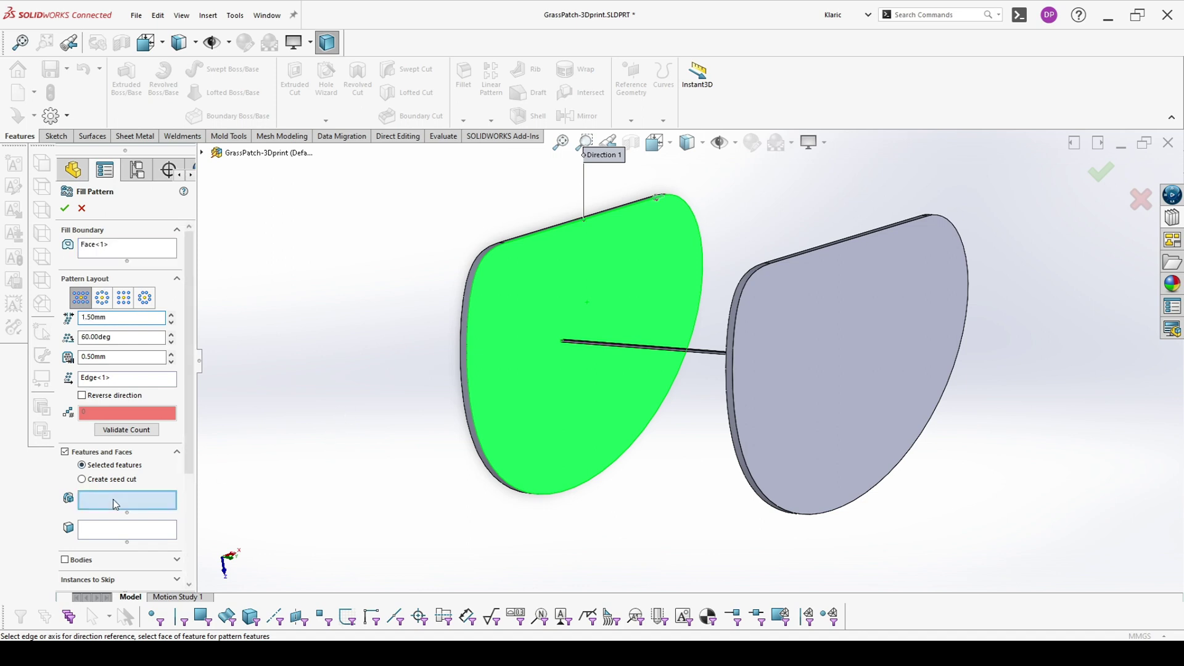
{"action": "scroll", "coordinate": [675, 376], "scroll_direction": "down", "scroll_amount": 5}
{"action": "left_click", "coordinate": [714, 316]}
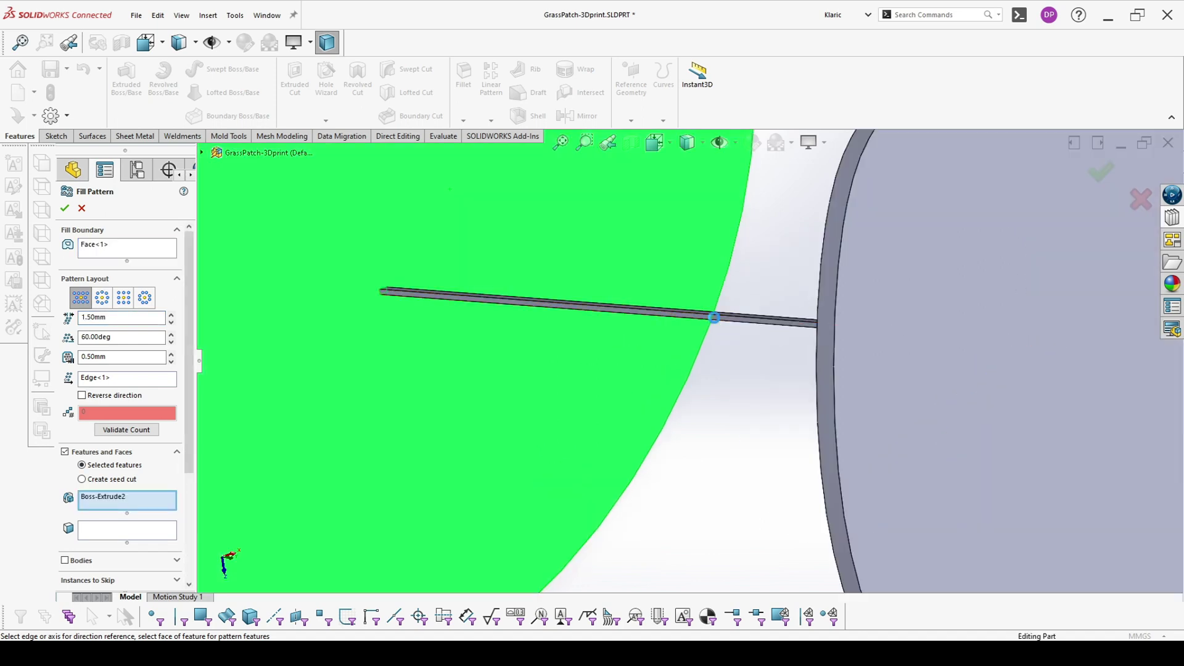
{"action": "scroll", "coordinate": [715, 321], "scroll_direction": "up", "scroll_amount": 5}
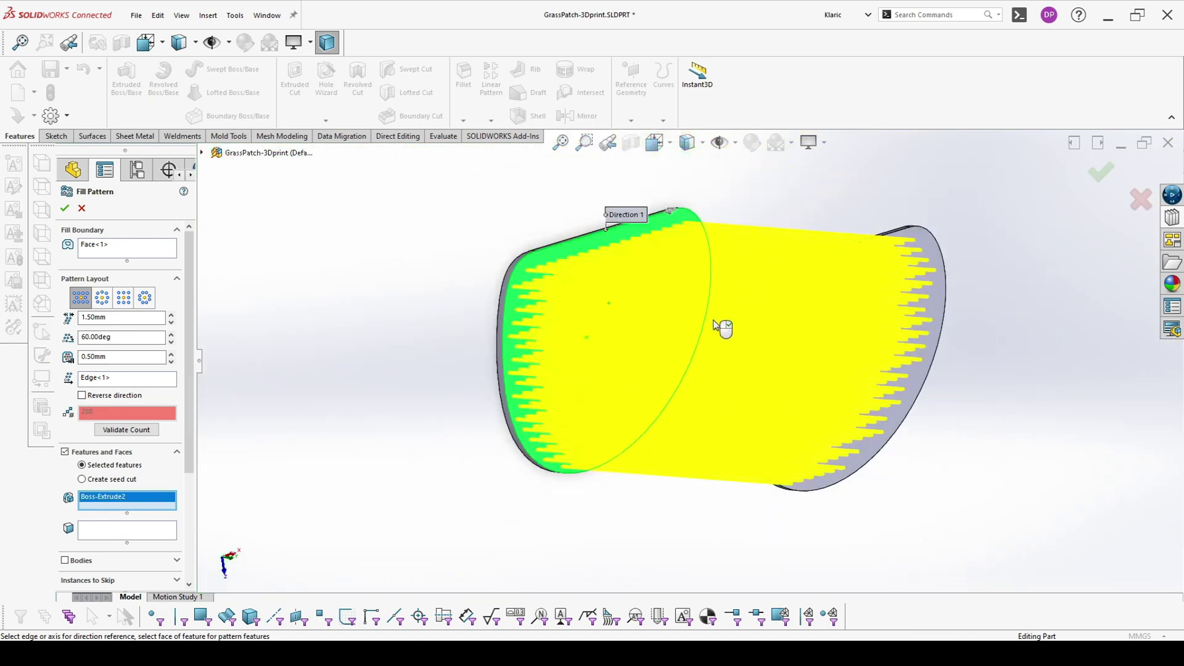
{"action": "middle_click_drag", "start_coordinate": [715, 323], "coordinate": [589, 324]}
{"action": "left_click", "coordinate": [128, 321]}
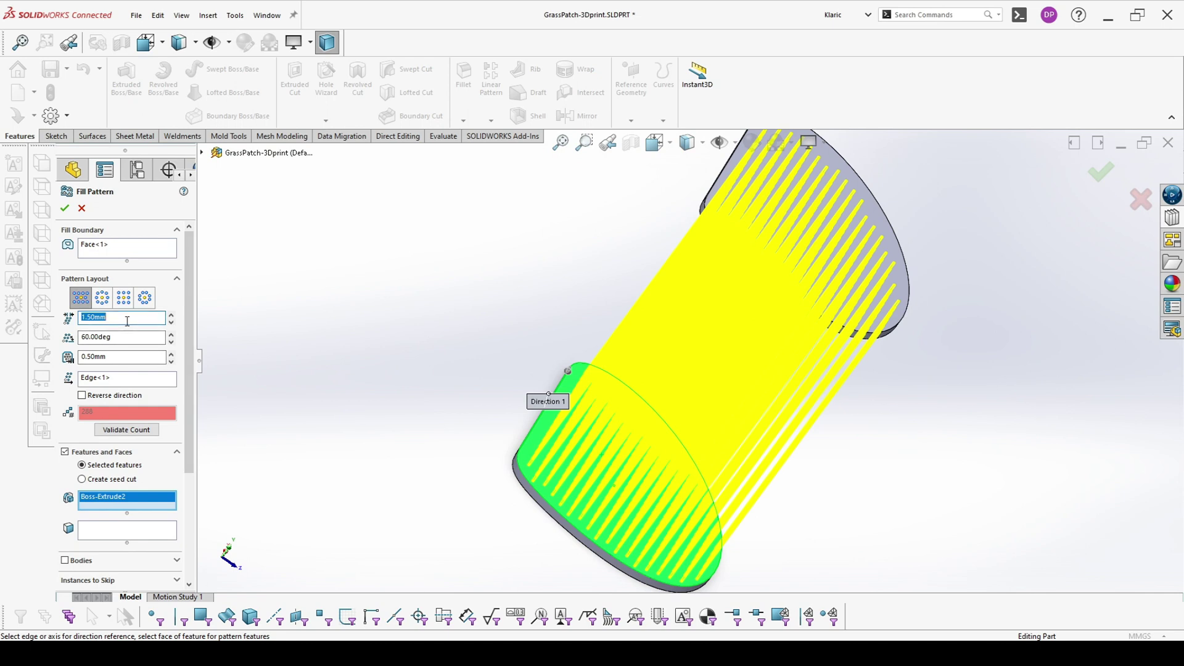
{"action": "type", "text": "1"}
{"action": "key", "text": "Return"}
{"action": "scroll", "coordinate": [616, 465], "scroll_direction": "up", "scroll_amount": 5}
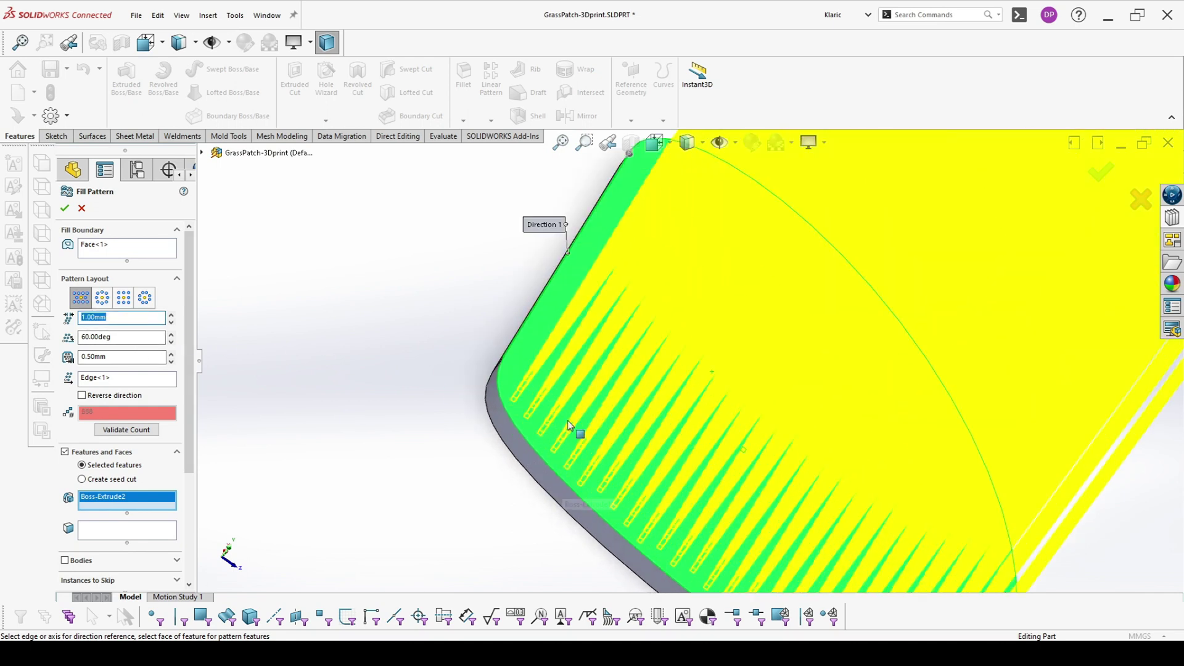
{"action": "middle_click_drag", "start_coordinate": [573, 428], "coordinate": [545, 378]}
{"action": "key", "text": "Return"}
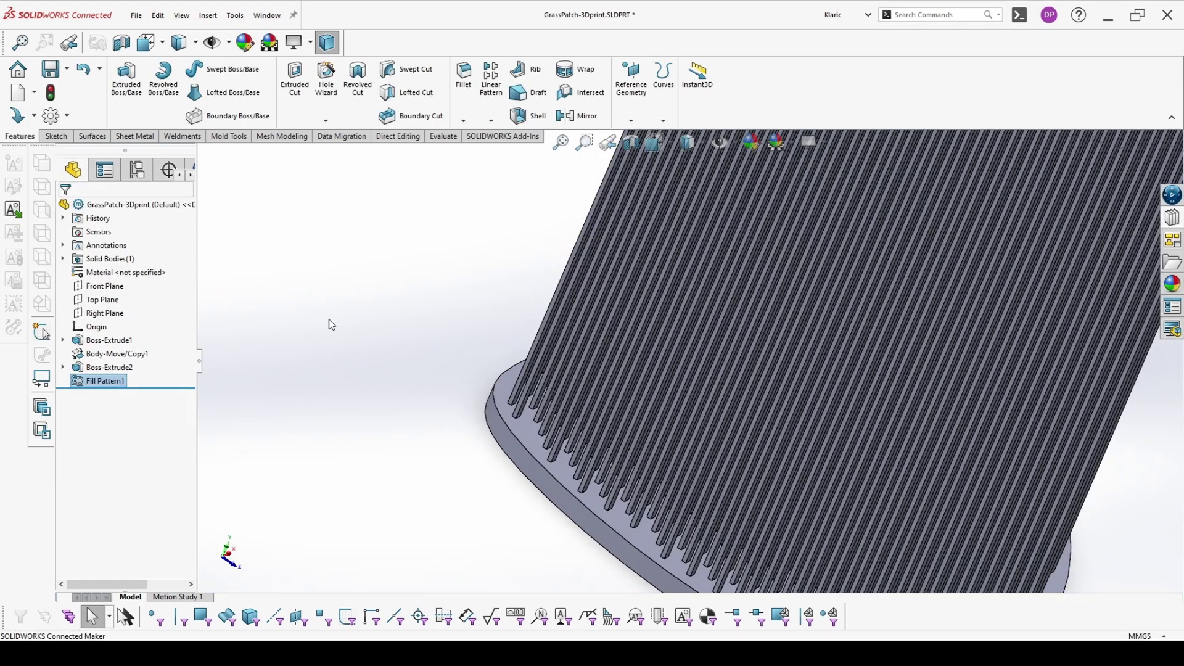
Step: Zoom and orbit the part to face its flat top cap
{"action": "scroll", "coordinate": [504, 333], "scroll_direction": "down", "scroll_amount": 6}
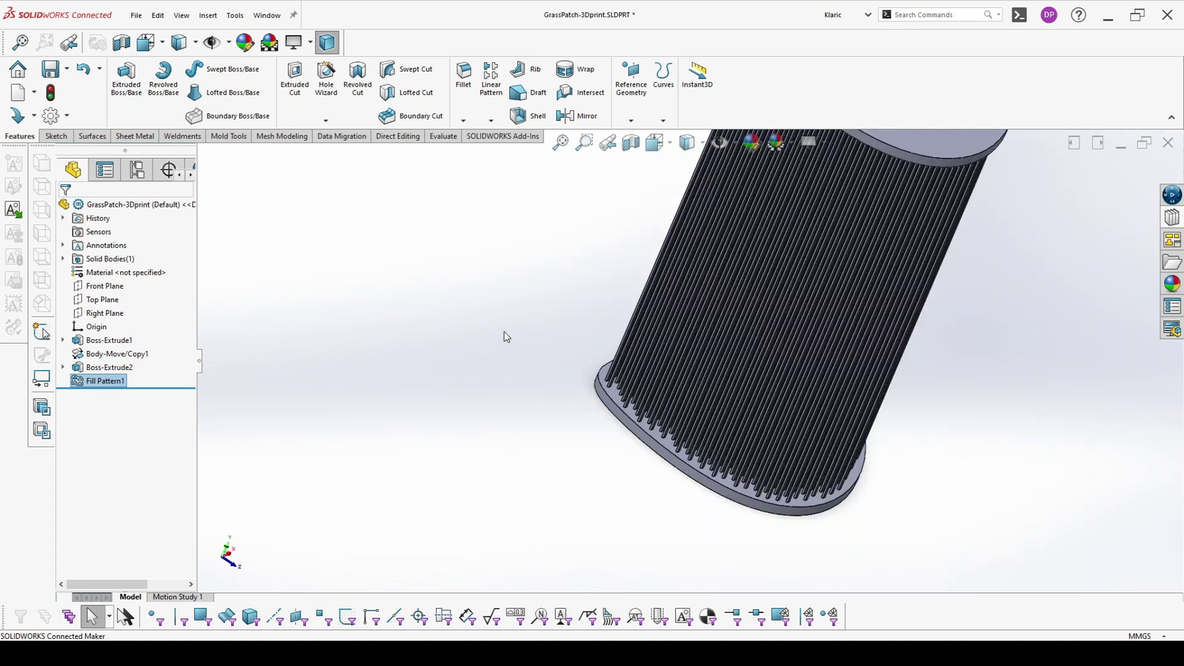
{"action": "middle_click_drag", "start_coordinate": [672, 320], "coordinate": [834, 198]}
{"action": "scroll", "coordinate": [834, 198], "scroll_direction": "up", "scroll_amount": 5}
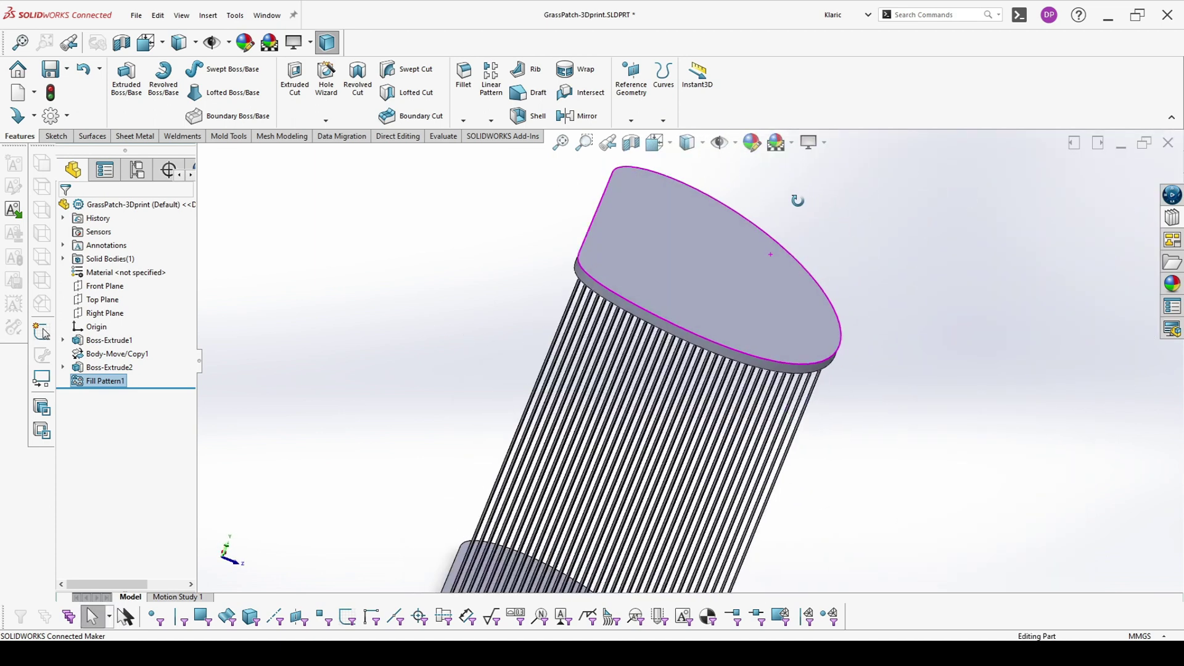
Step: Add a 5.00 mm Dome to the flat top cap face and inspect it
{"action": "left_click", "coordinate": [206, 18]}
{"action": "mouse_move", "coordinate": [235, 70]}
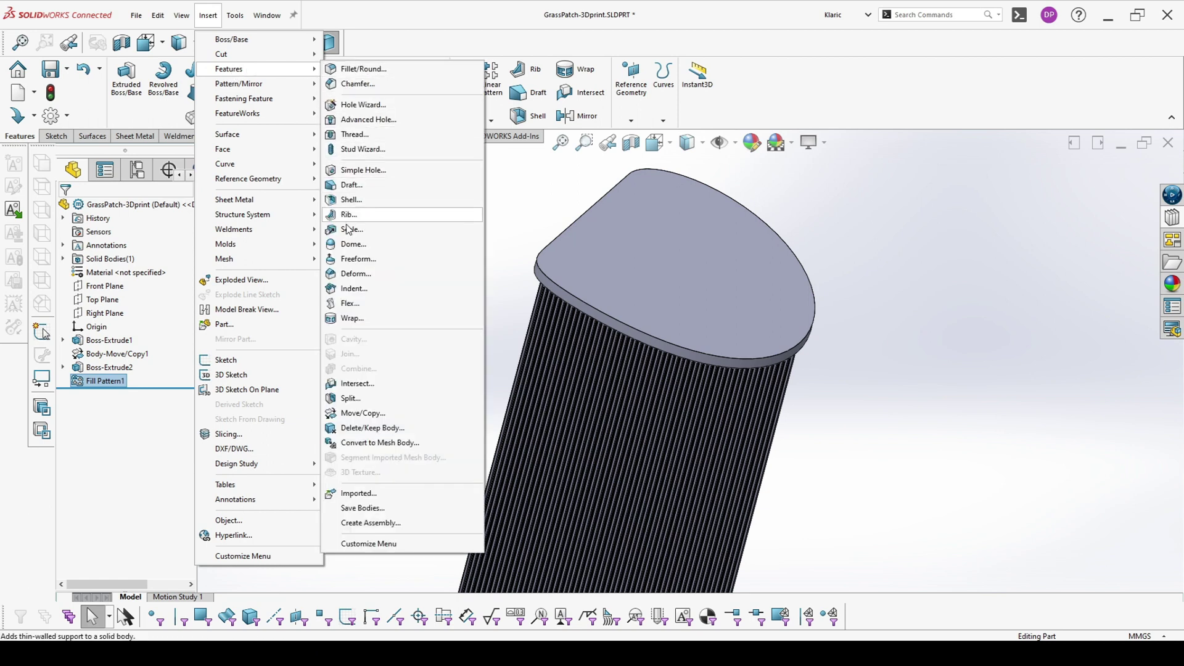
{"action": "left_click", "coordinate": [353, 245]}
{"action": "left_click", "coordinate": [631, 254]}
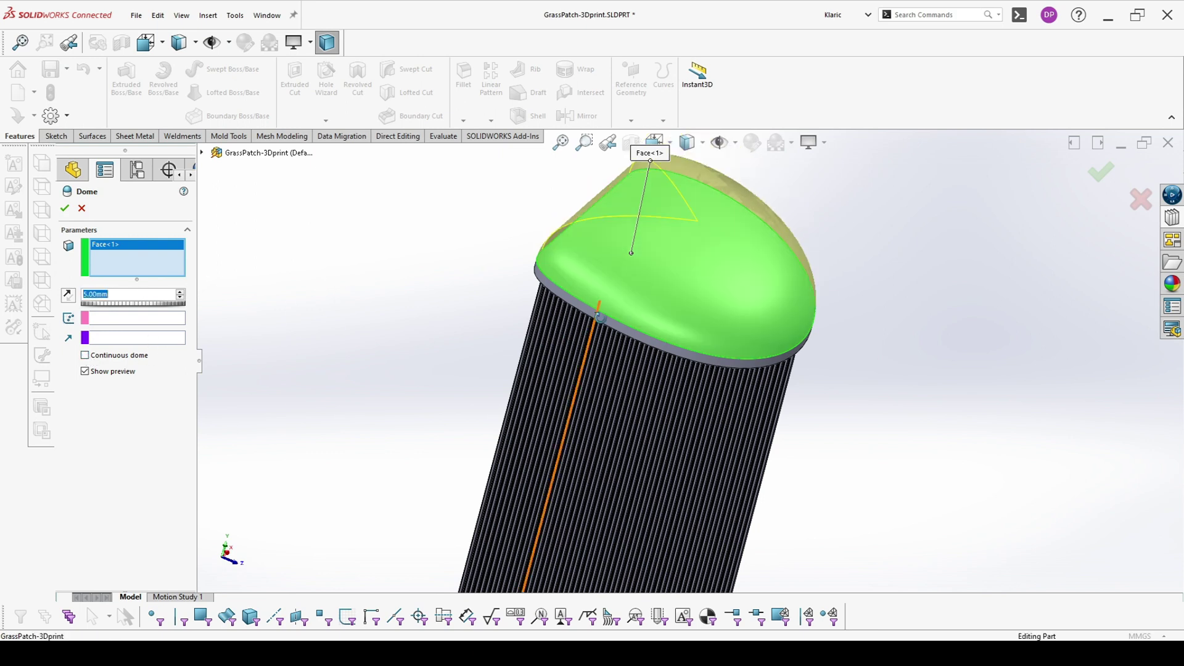
{"action": "middle_click_drag", "start_coordinate": [635, 289], "coordinate": [618, 242]}
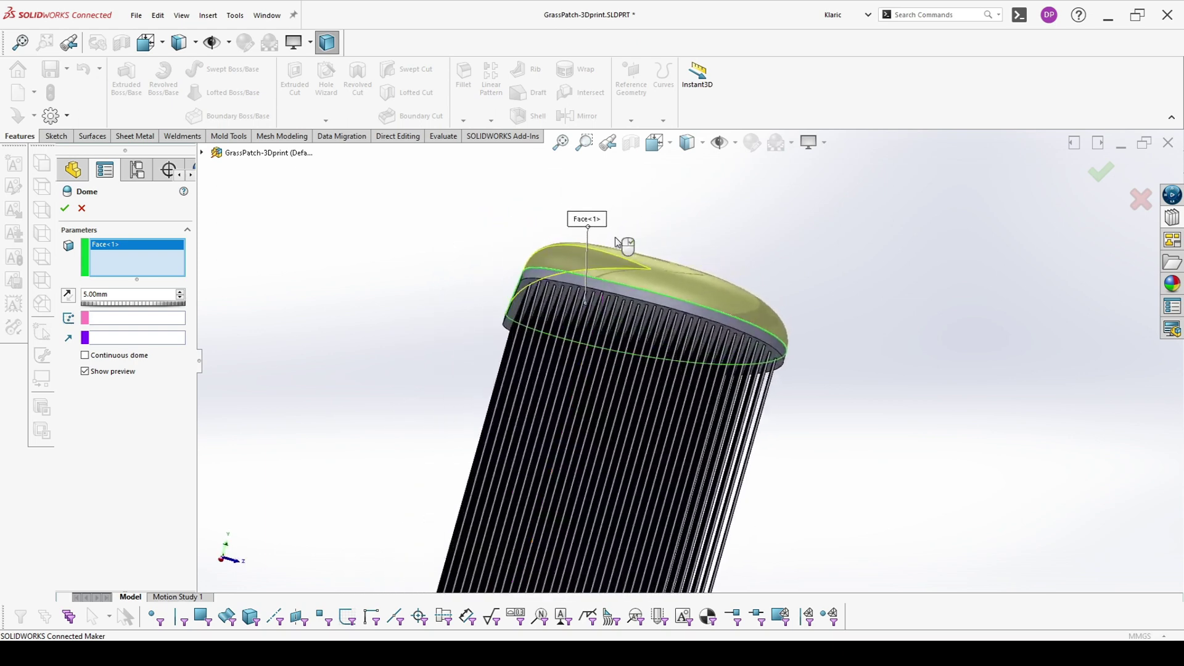
{"action": "left_click", "coordinate": [65, 209]}
{"action": "middle_click_drag", "start_coordinate": [644, 294], "coordinate": [494, 384]}
{"action": "scroll", "coordinate": [529, 446], "scroll_direction": "down", "scroll_amount": 3}
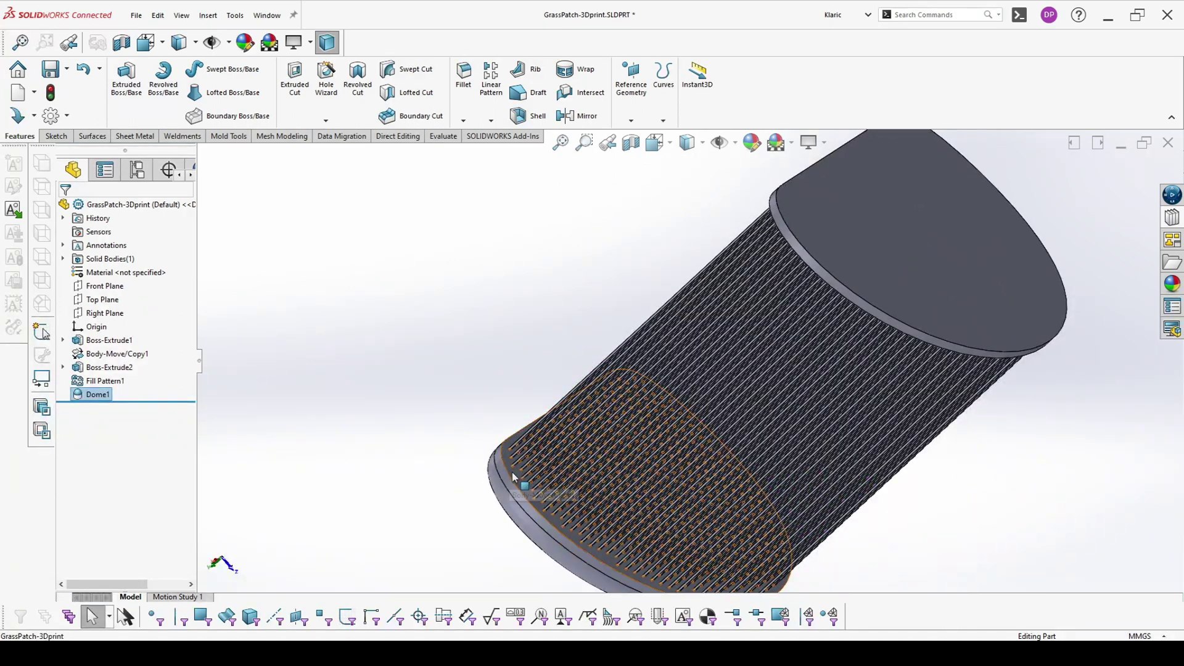
{"action": "scroll", "coordinate": [513, 479], "scroll_direction": "up", "scroll_amount": 1}
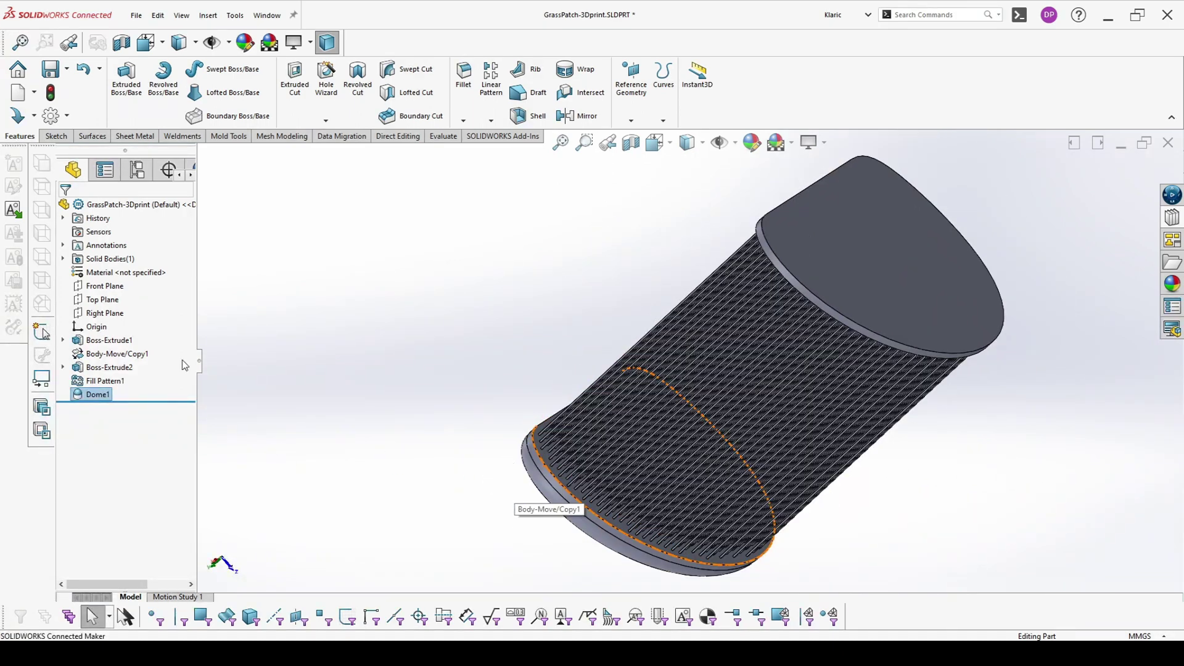
Step: Open a new sketch on the Right Plane, view it Normal To, and zoom in
{"action": "left_click", "coordinate": [102, 291]}
{"action": "left_click", "coordinate": [103, 313]}
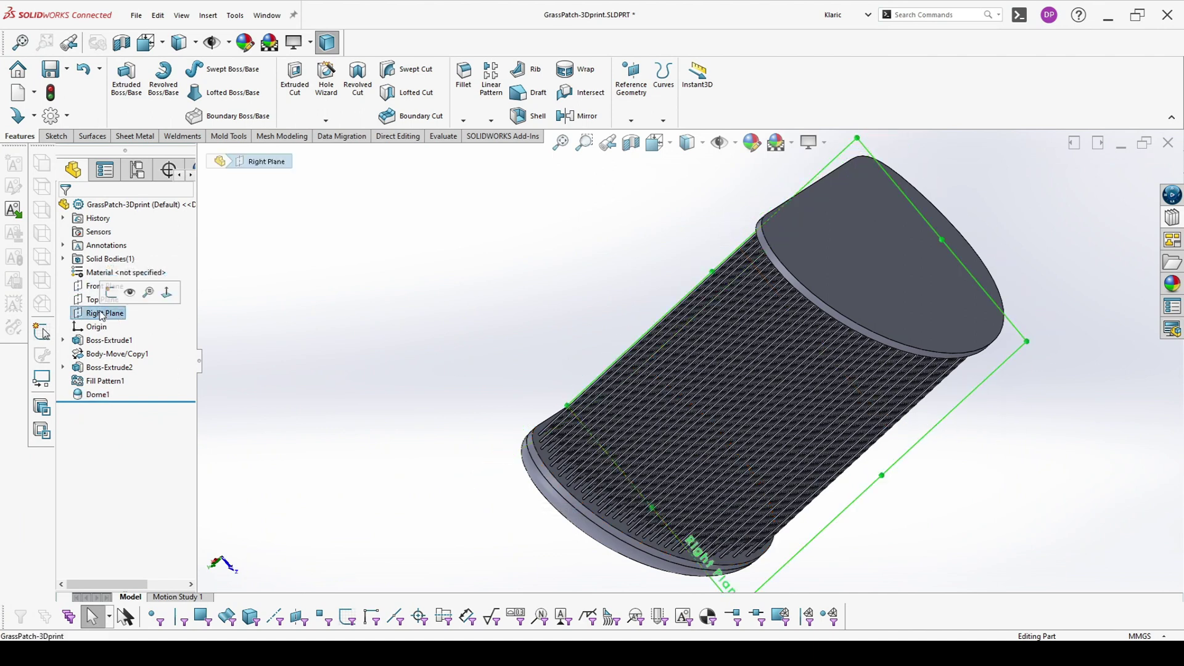
{"action": "left_click", "coordinate": [112, 298]}
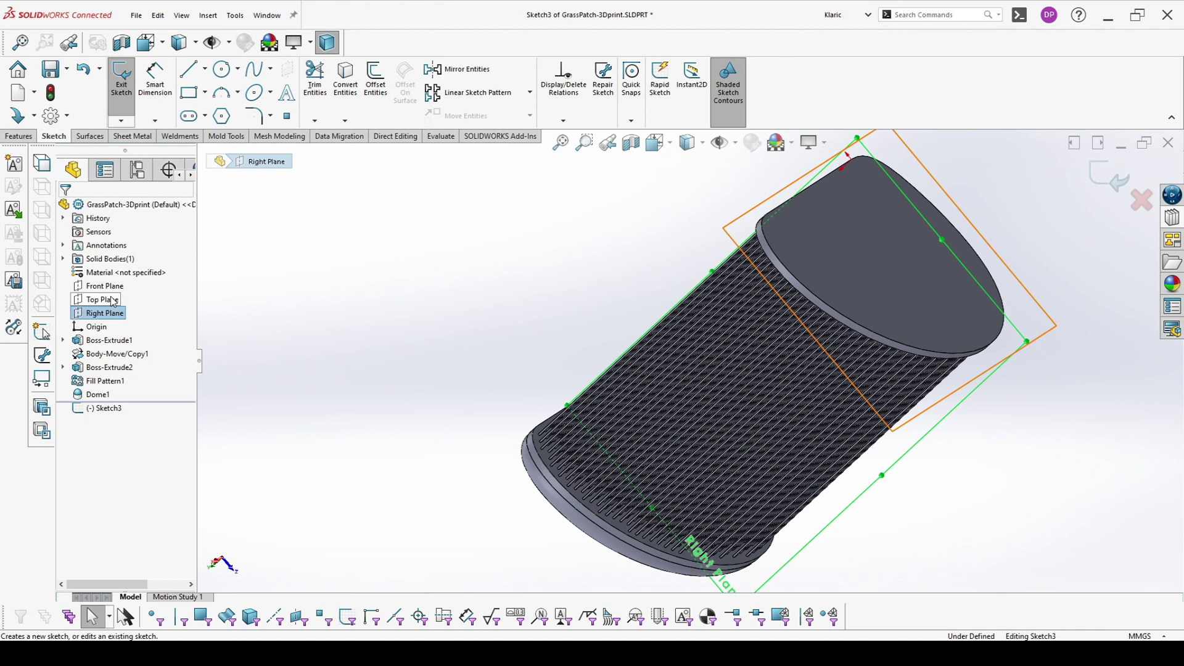
{"action": "key", "text": "ctrl+8"}
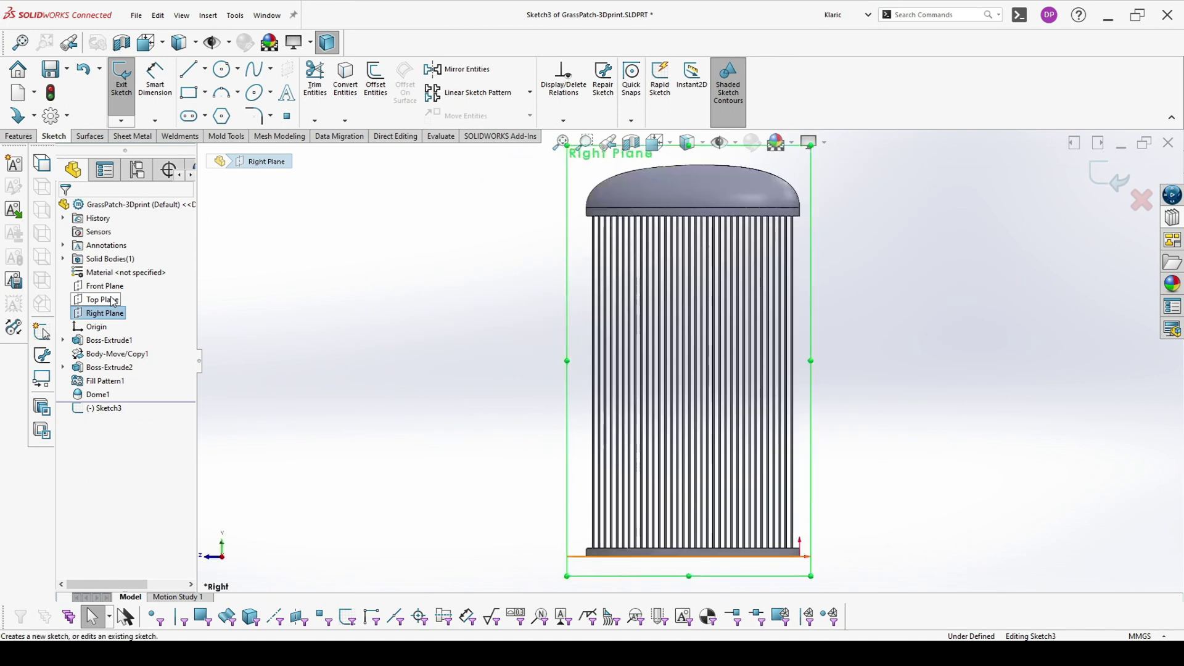
{"action": "scroll", "coordinate": [782, 259], "scroll_direction": "down", "scroll_amount": 6}
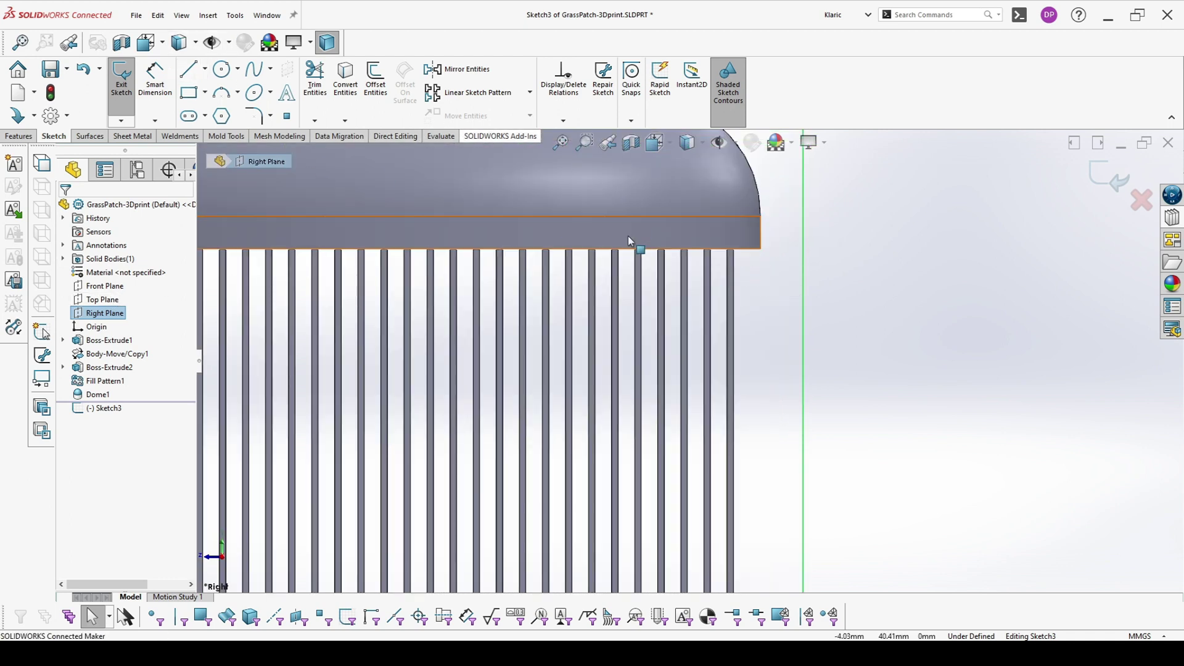
Step: Draw a closed four-sided tapered line profile under the cap corner beside the outermost rod
{"action": "left_click", "coordinate": [193, 71]}
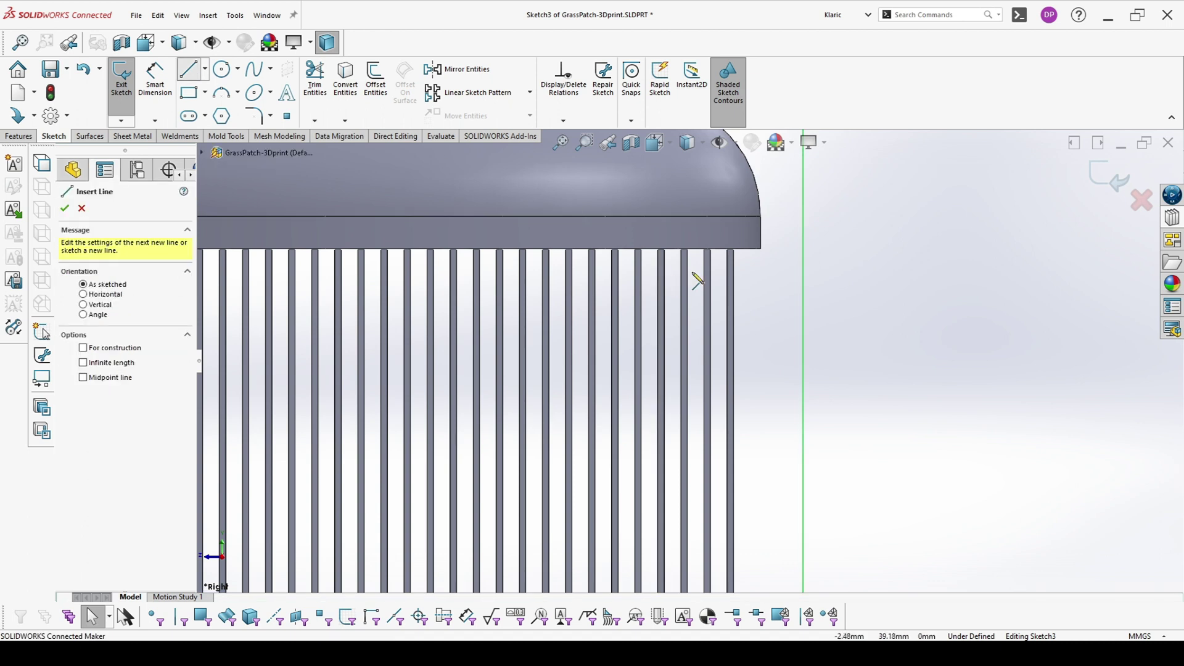
{"action": "left_click", "coordinate": [761, 249]}
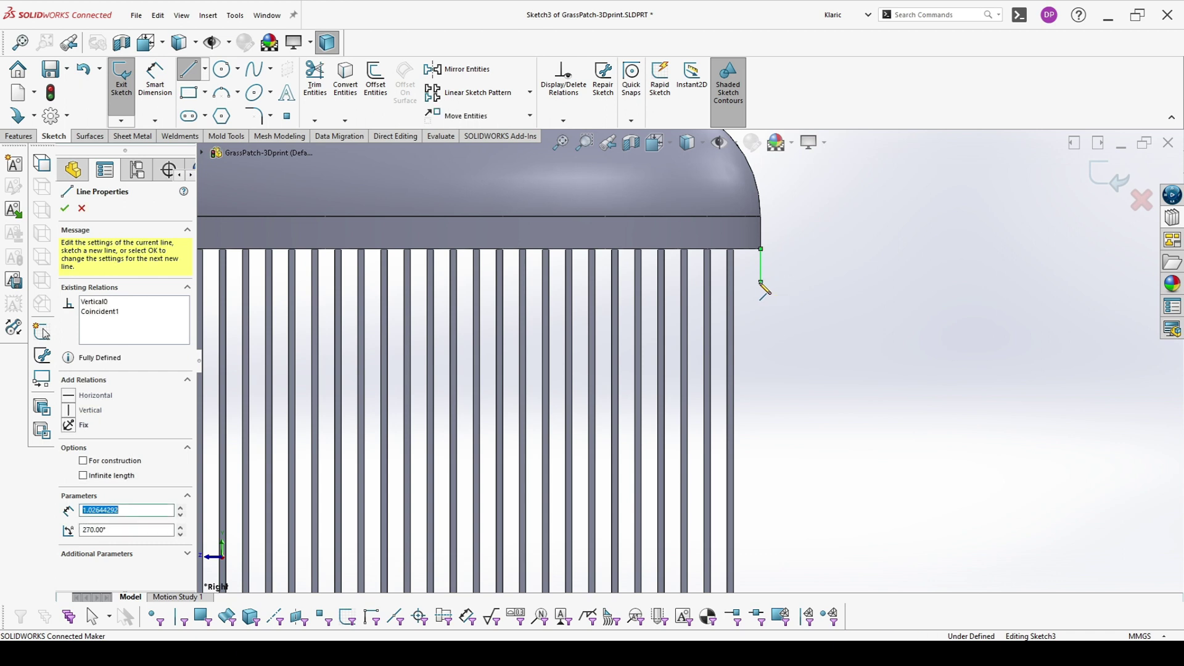
{"action": "left_click", "coordinate": [761, 282]}
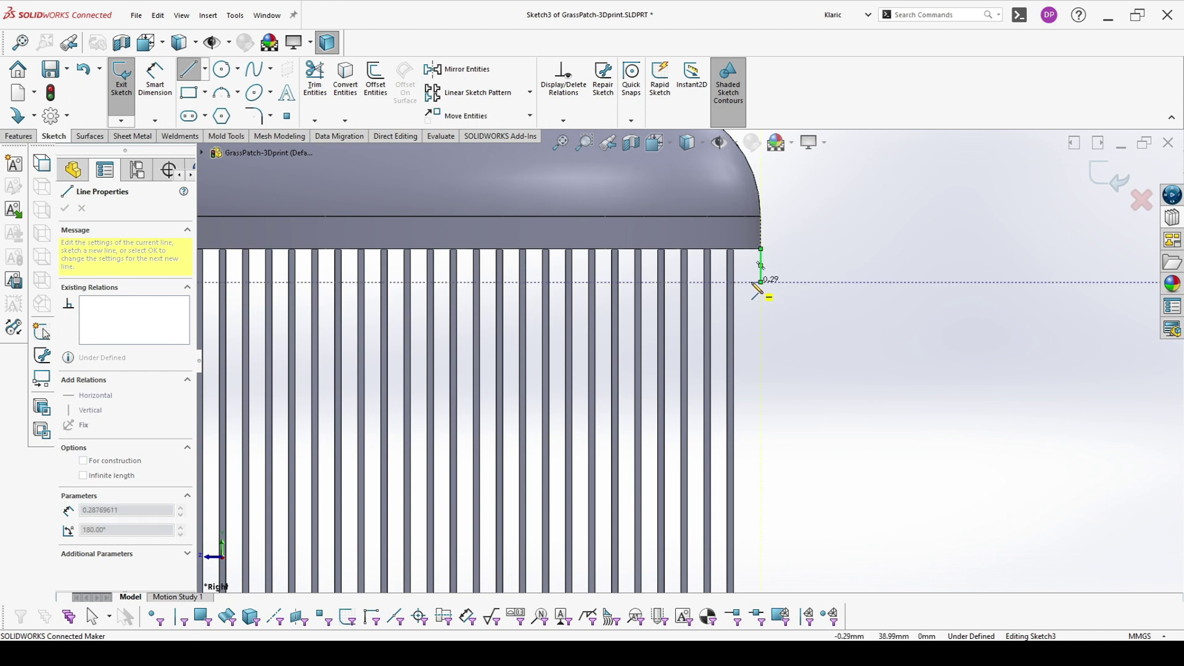
{"action": "left_click", "coordinate": [752, 284]}
{"action": "left_click", "coordinate": [739, 249]}
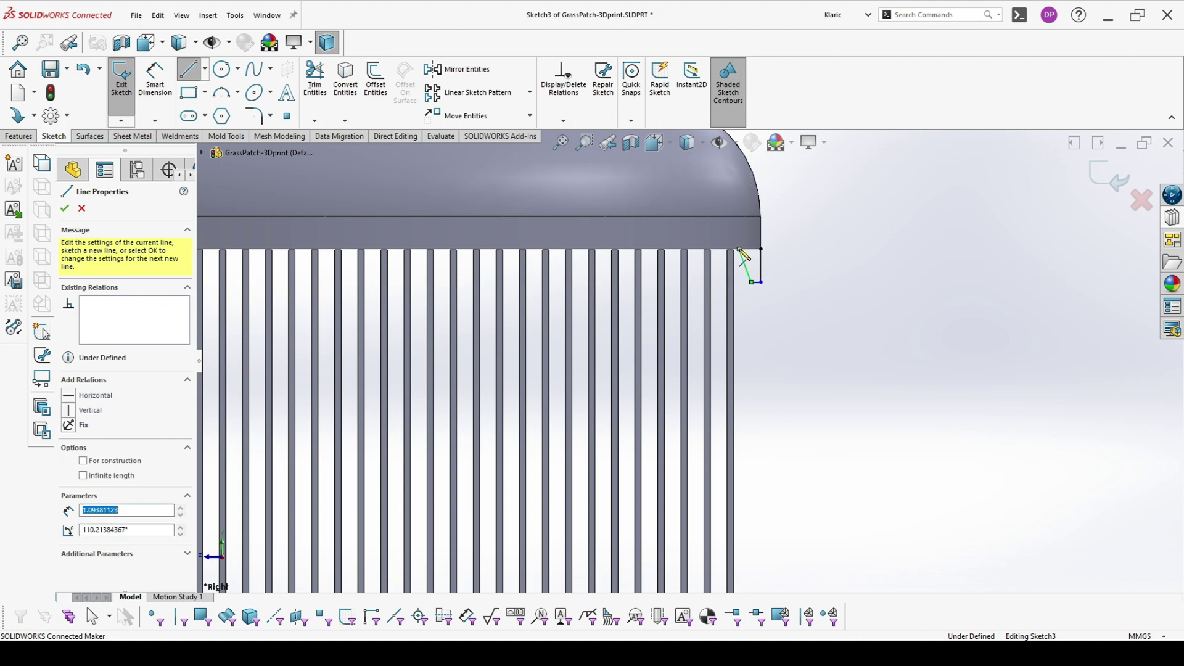
{"action": "left_click", "coordinate": [761, 249]}
{"action": "left_click", "coordinate": [155, 79]}
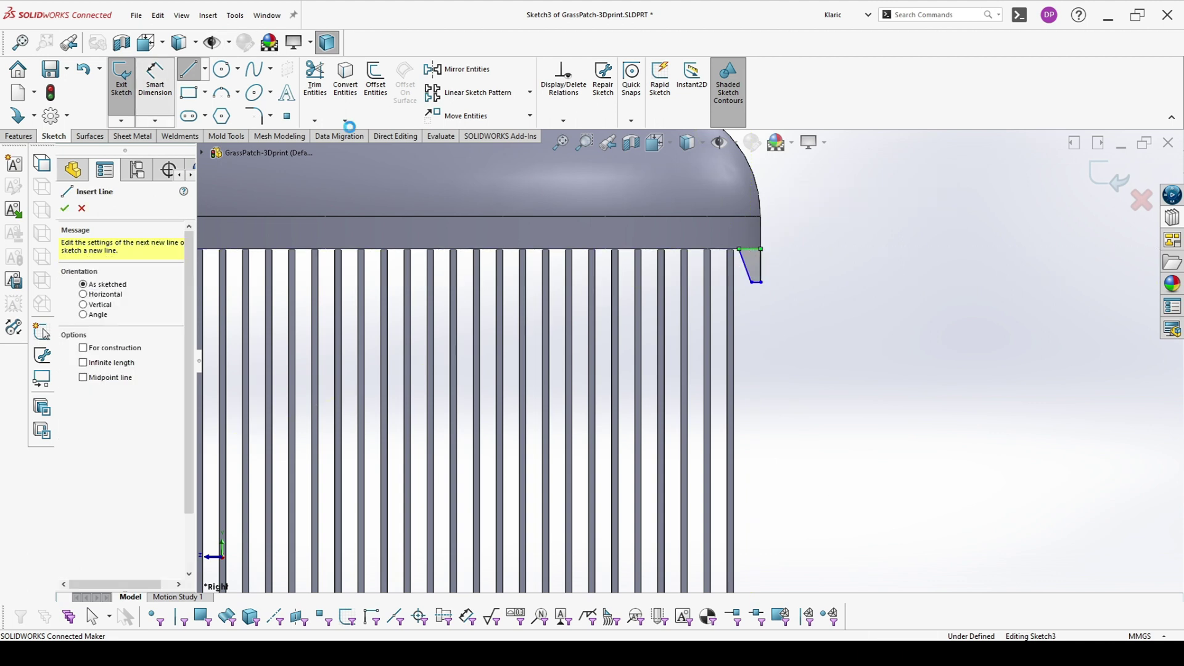
Step: Dimension the profile: 1 mm vertical edge, 0.5 mm bottom edge, 0.8 mm top edge
{"action": "left_click", "coordinate": [760, 265]}
{"action": "left_click", "coordinate": [820, 276]}
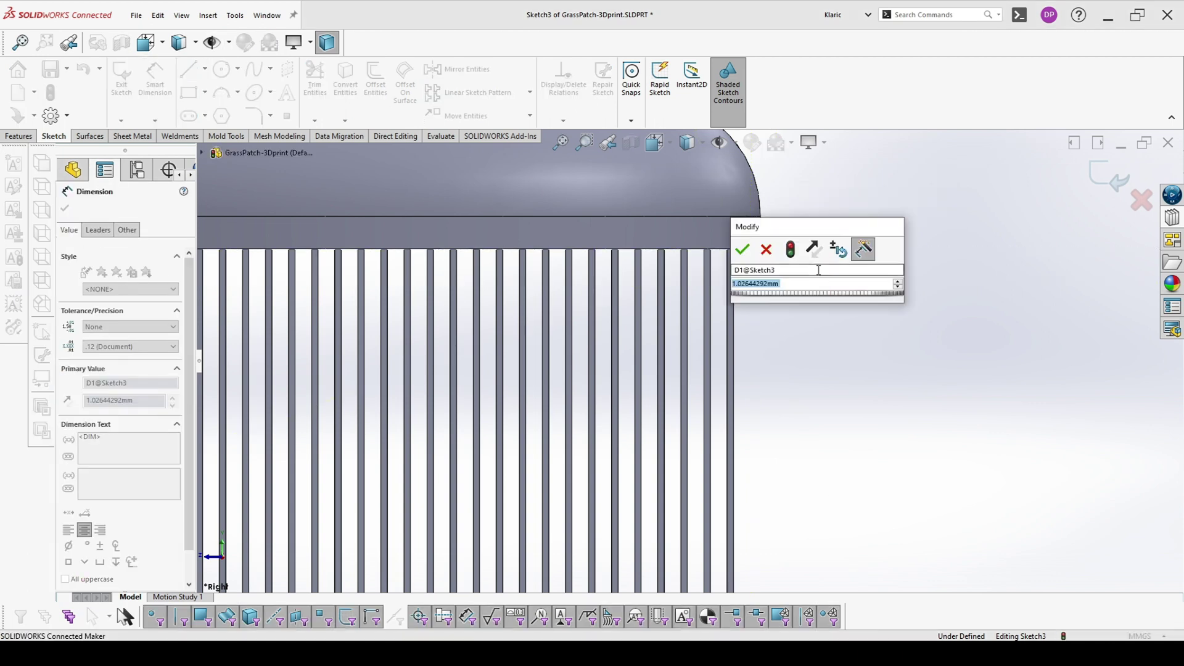
{"action": "type", "text": "1"}
{"action": "key", "text": "Return"}
{"action": "scroll", "coordinate": [767, 284], "scroll_direction": "down", "scroll_amount": 3}
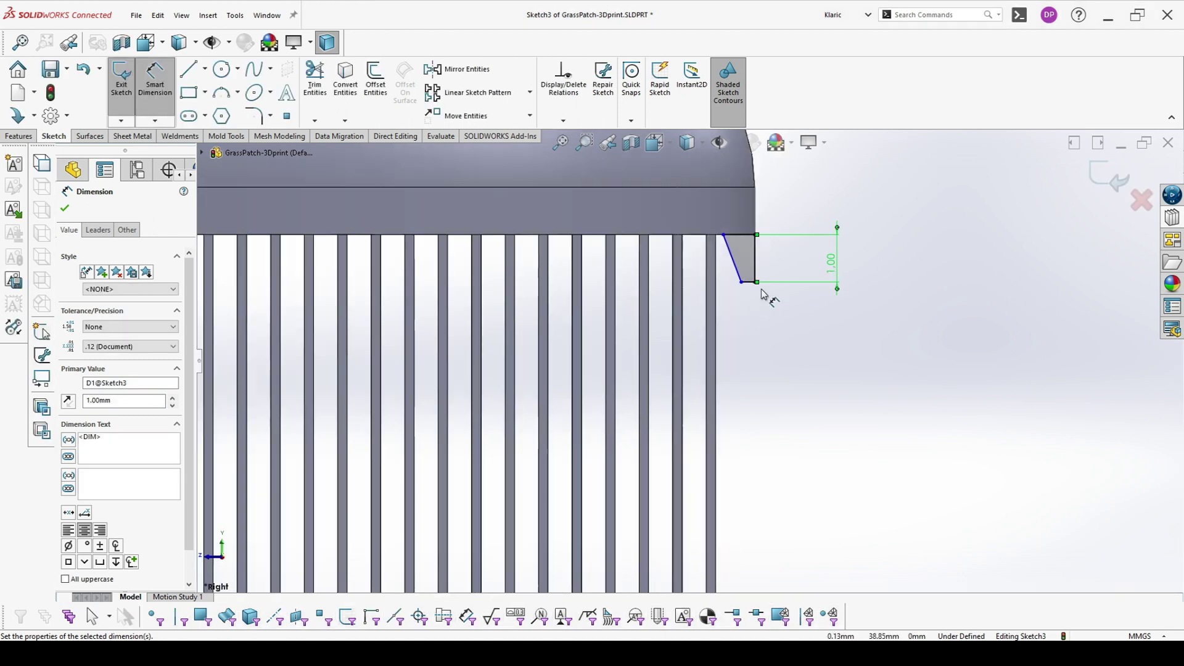
{"action": "left_click", "coordinate": [747, 282]}
{"action": "left_click", "coordinate": [828, 330]}
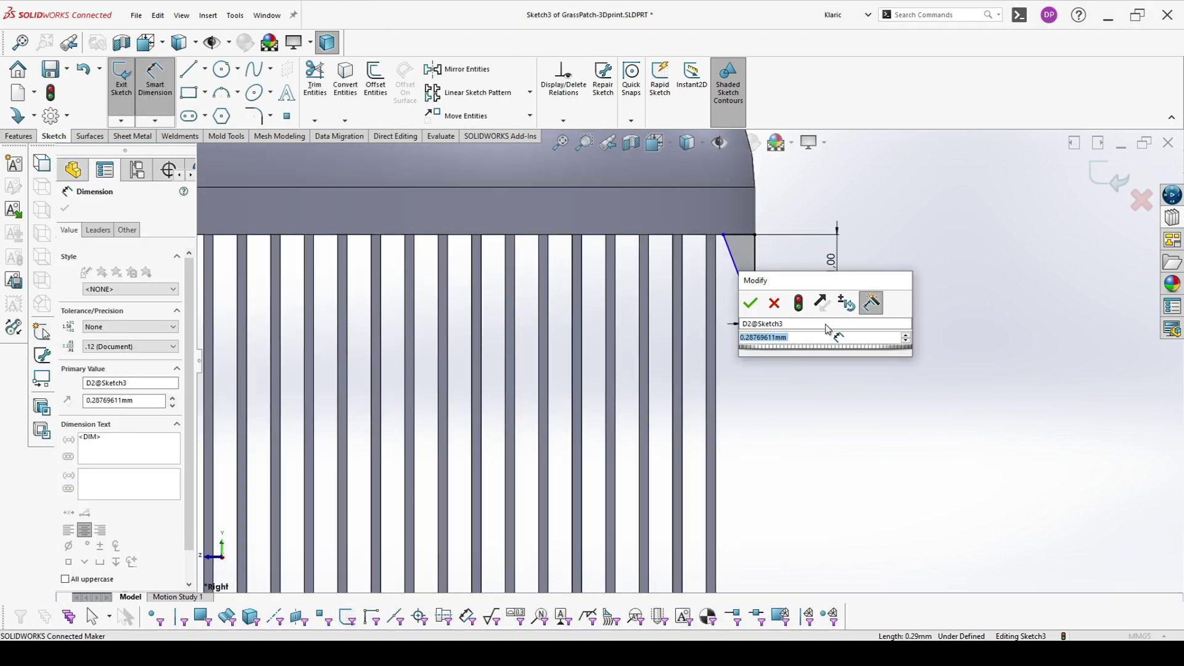
{"action": "type", "text": "0.5"}
{"action": "key", "text": "Return"}
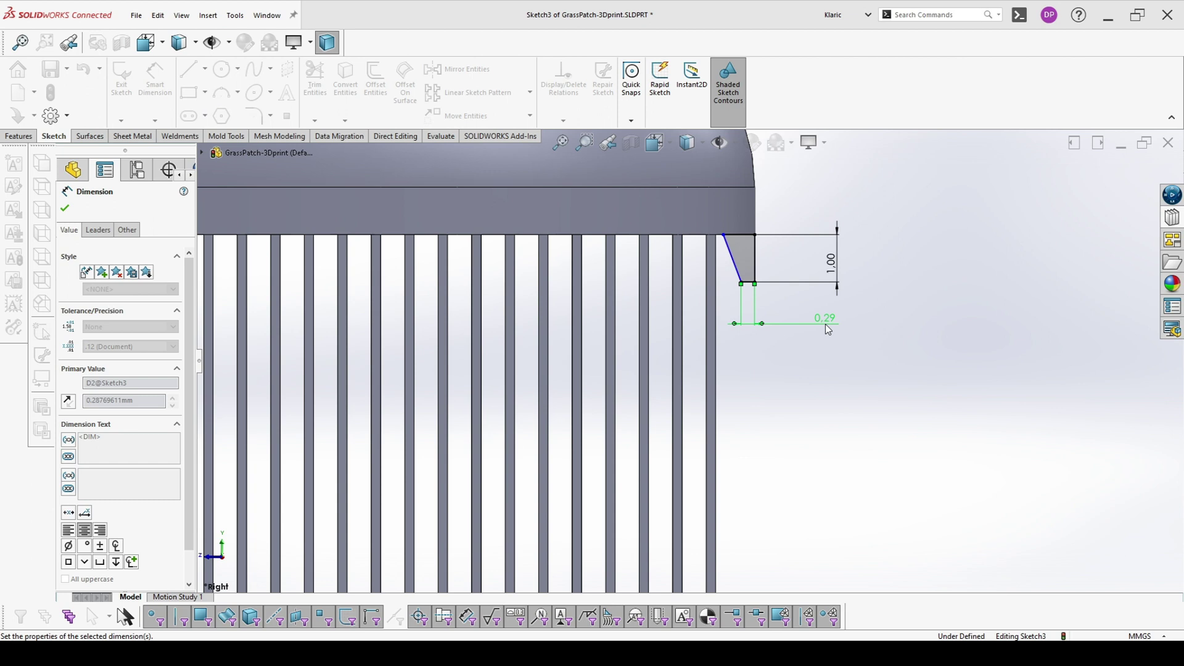
{"action": "scroll", "coordinate": [729, 246], "scroll_direction": "down", "scroll_amount": 3}
{"action": "left_click", "coordinate": [729, 246]}
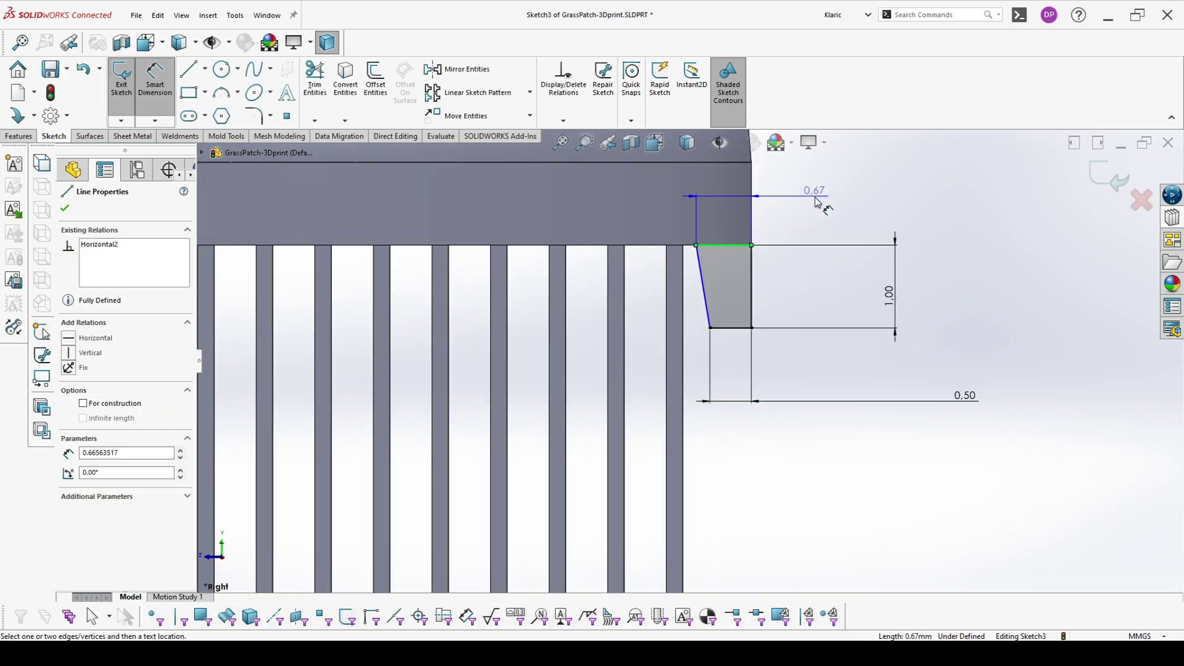
{"action": "left_click", "coordinate": [814, 200]}
{"action": "type", "text": "0.8"}
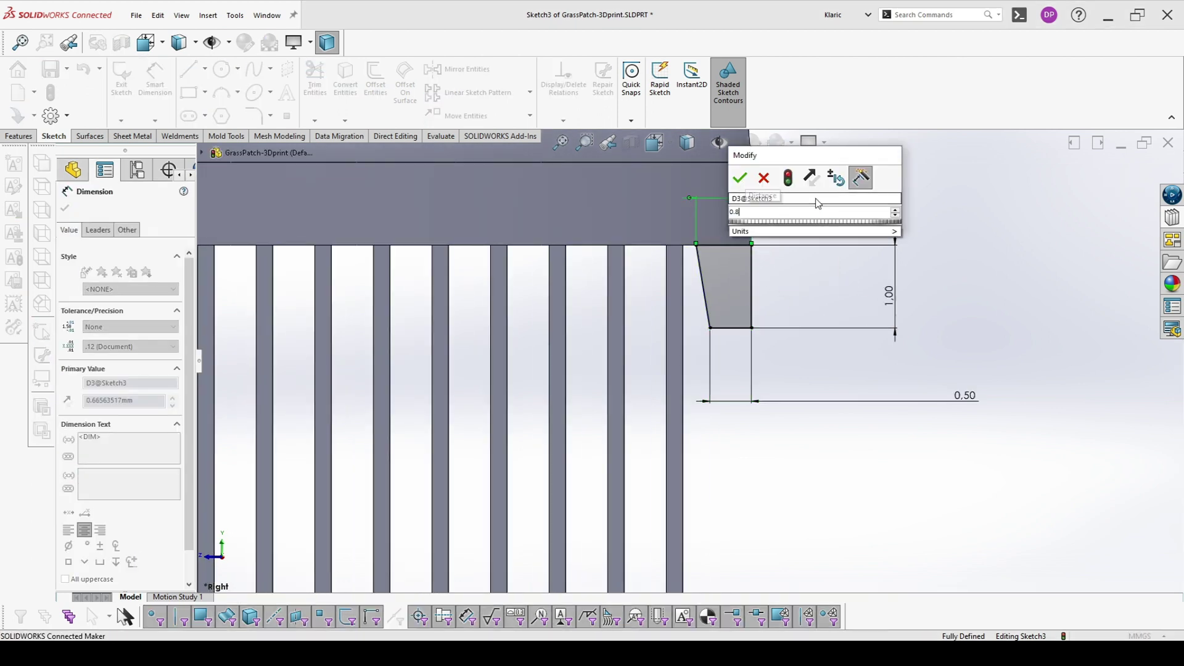
{"action": "key", "text": "Return"}
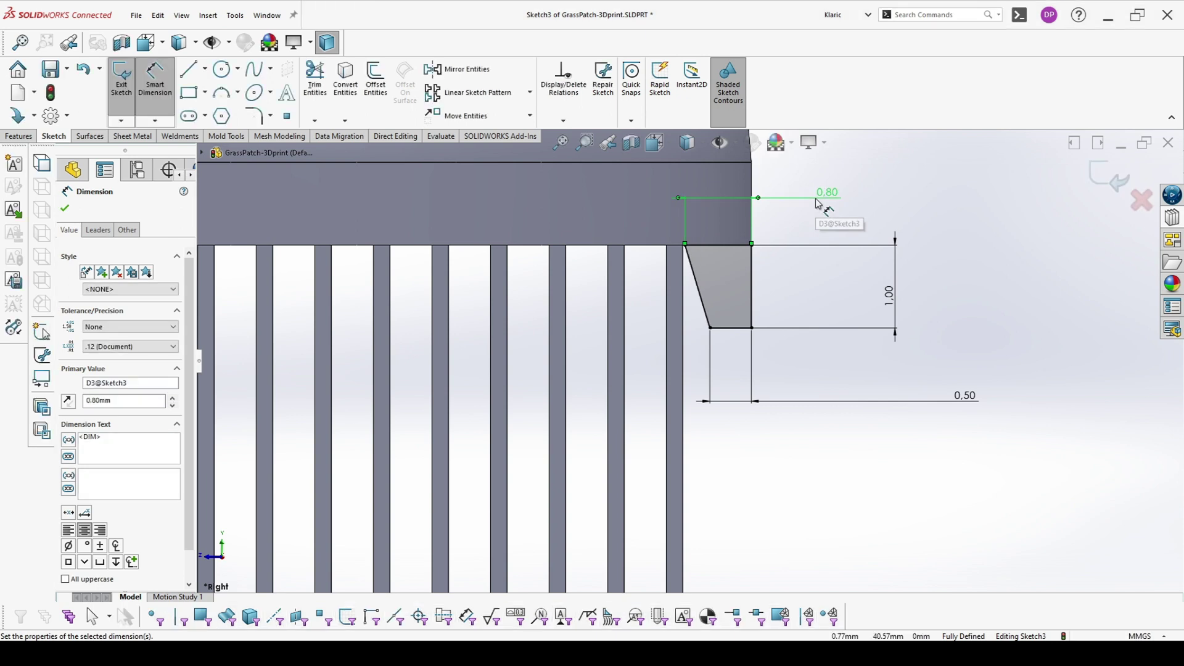
{"action": "scroll", "coordinate": [815, 205], "scroll_direction": "up", "scroll_amount": 3}
{"action": "mouse_move", "coordinate": [814, 206]}
{"action": "middle_mouse_down"}
{"action": "mouse_move", "coordinate": [748, 164]}
{"action": "mouse_move", "coordinate": [709, 83]}
{"action": "middle_mouse_up"}
{"action": "scroll", "coordinate": [779, 378], "scroll_direction": "up", "scroll_amount": 6}
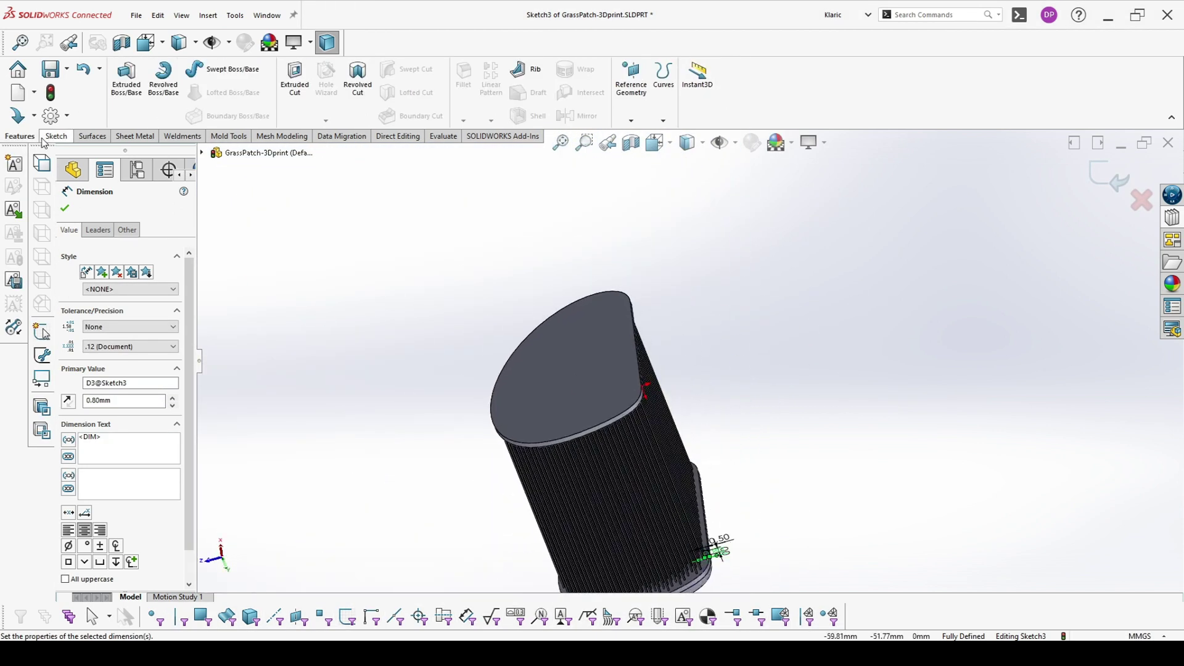
Step: Sweep the Sketch3 profile along the base's closed outer edge chain to create Sweep1
{"action": "left_click", "coordinate": [212, 76]}
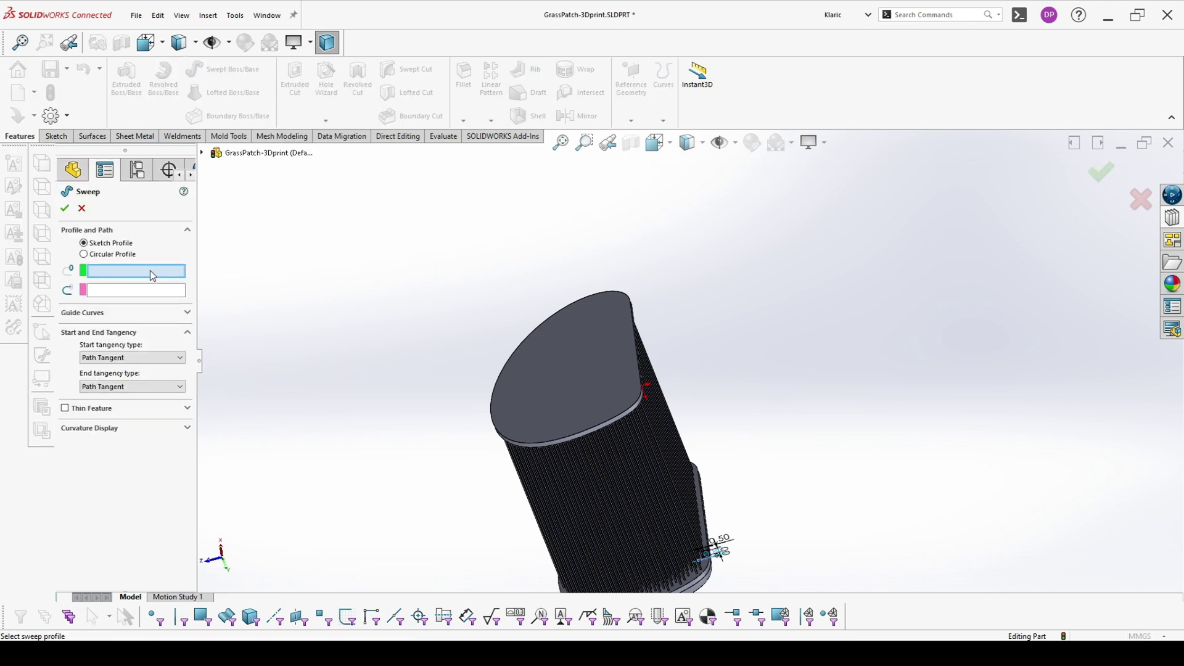
{"action": "scroll", "coordinate": [754, 530], "scroll_direction": "down", "scroll_amount": 5}
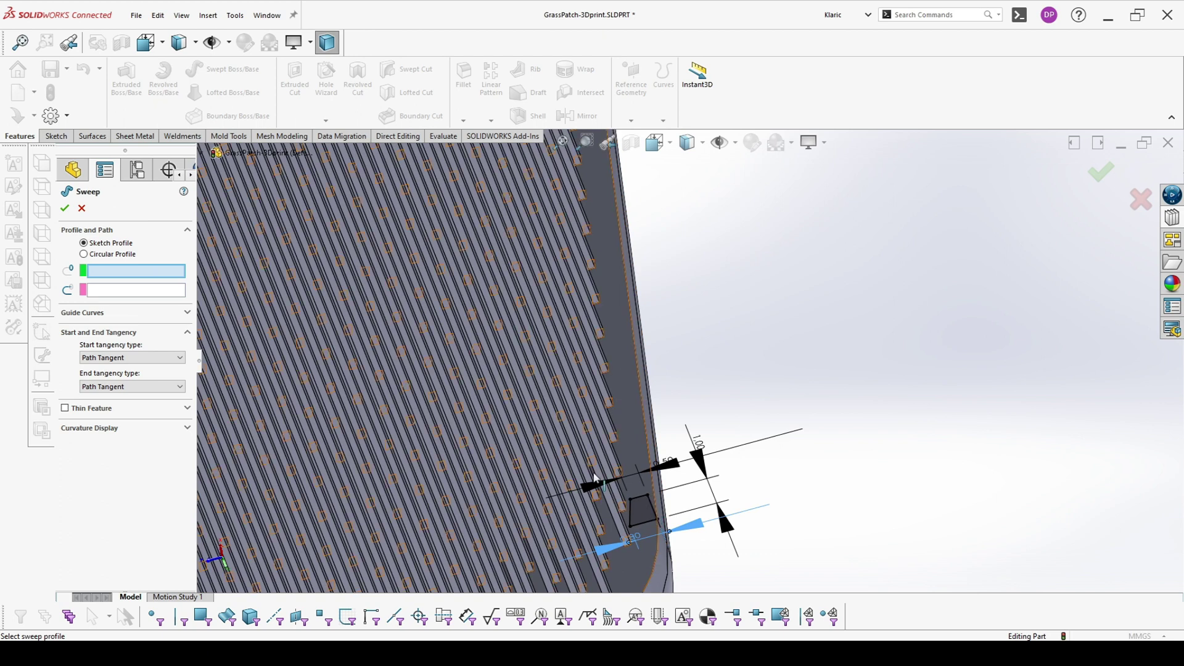
{"action": "left_click", "coordinate": [652, 503]}
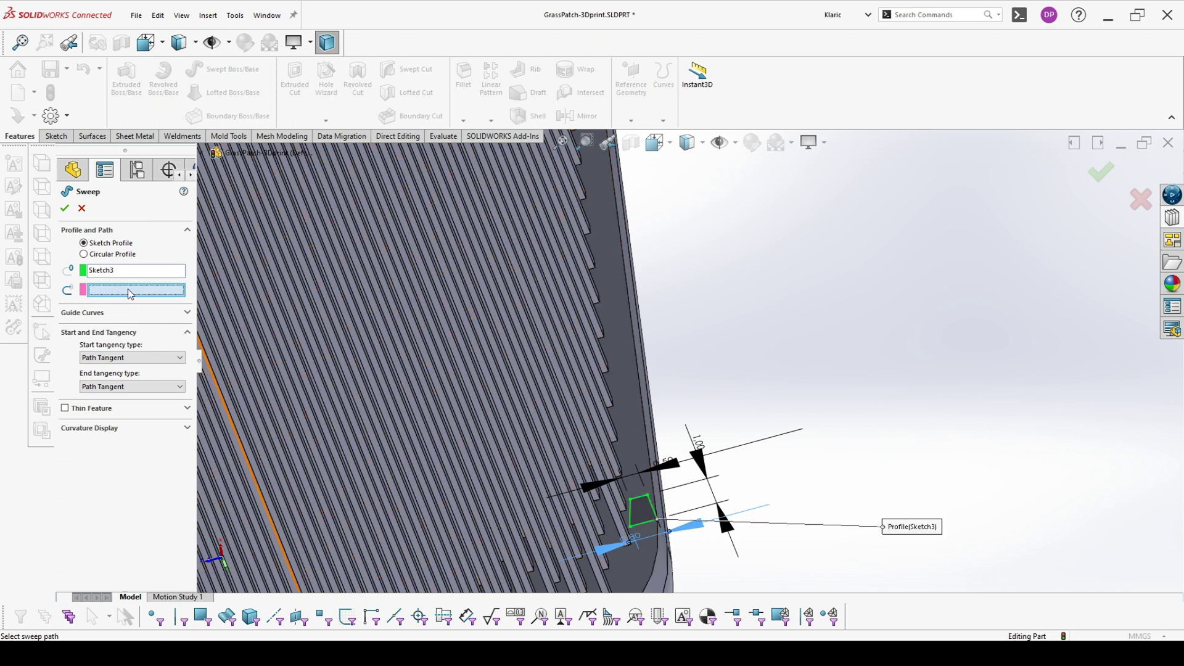
{"action": "right_click", "coordinate": [824, 302]}
{"action": "left_click", "coordinate": [858, 333]}
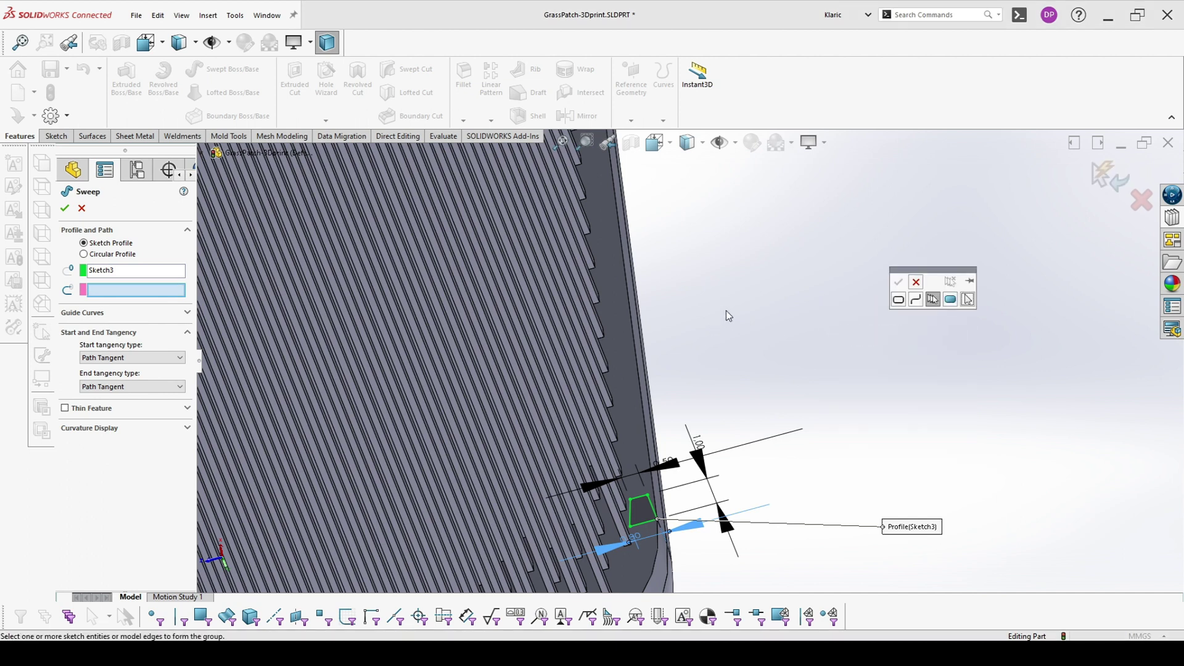
{"action": "left_click", "coordinate": [643, 395]}
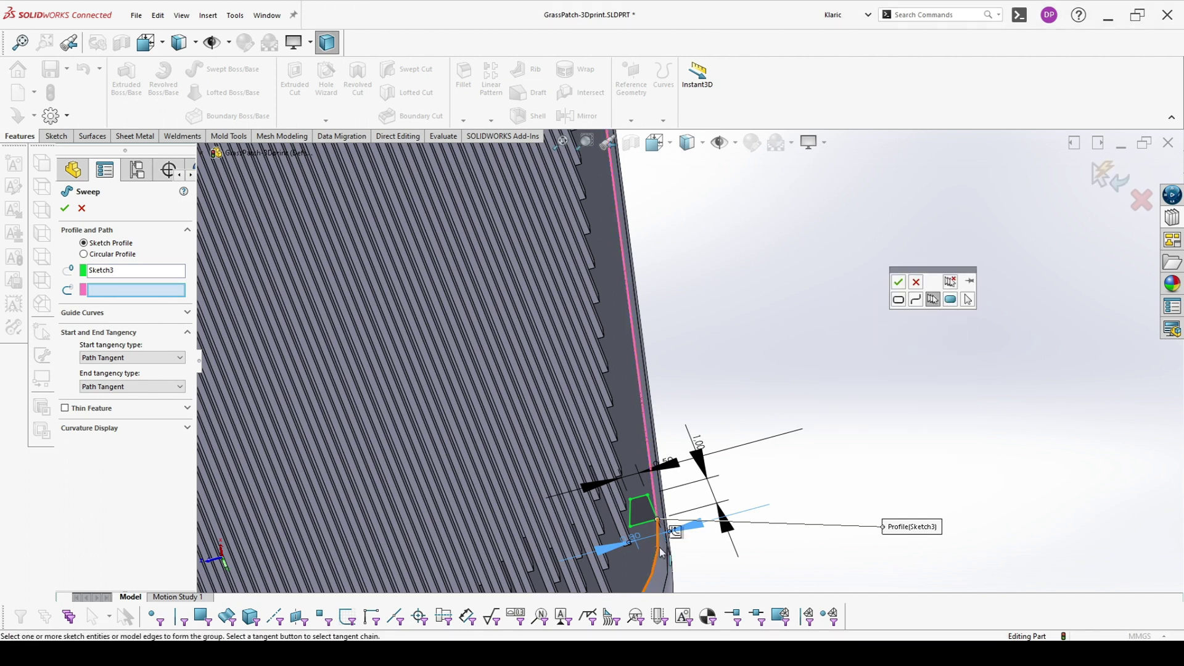
{"action": "scroll", "coordinate": [659, 552], "scroll_direction": "up", "scroll_amount": 3}
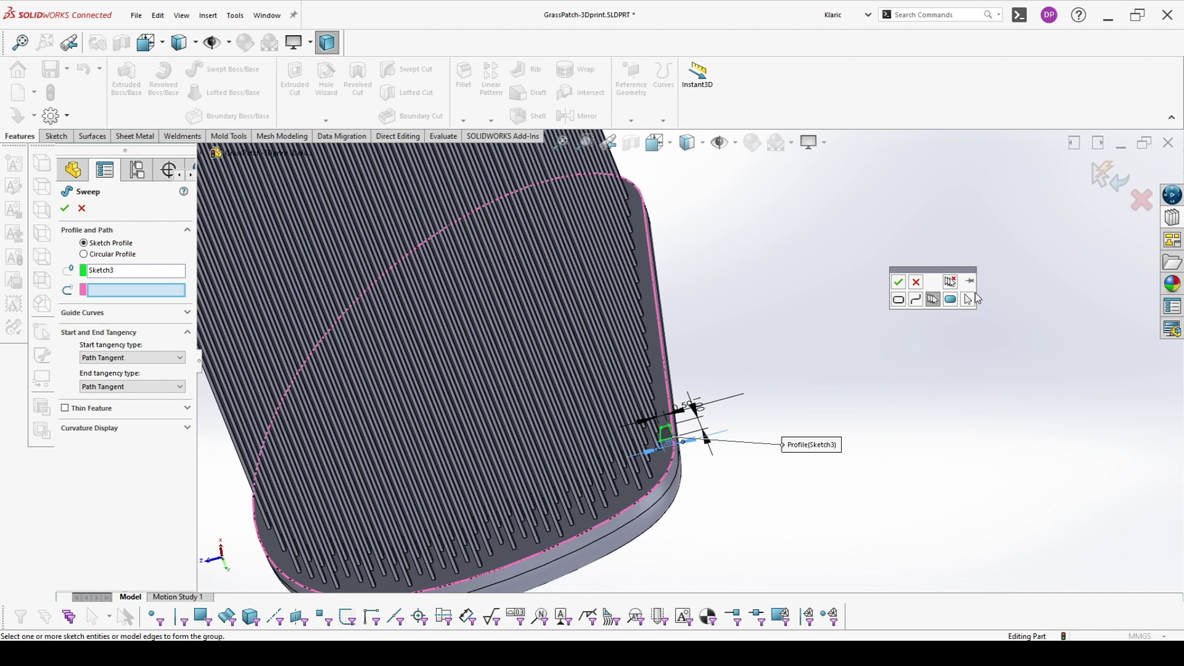
{"action": "left_click", "coordinate": [897, 283]}
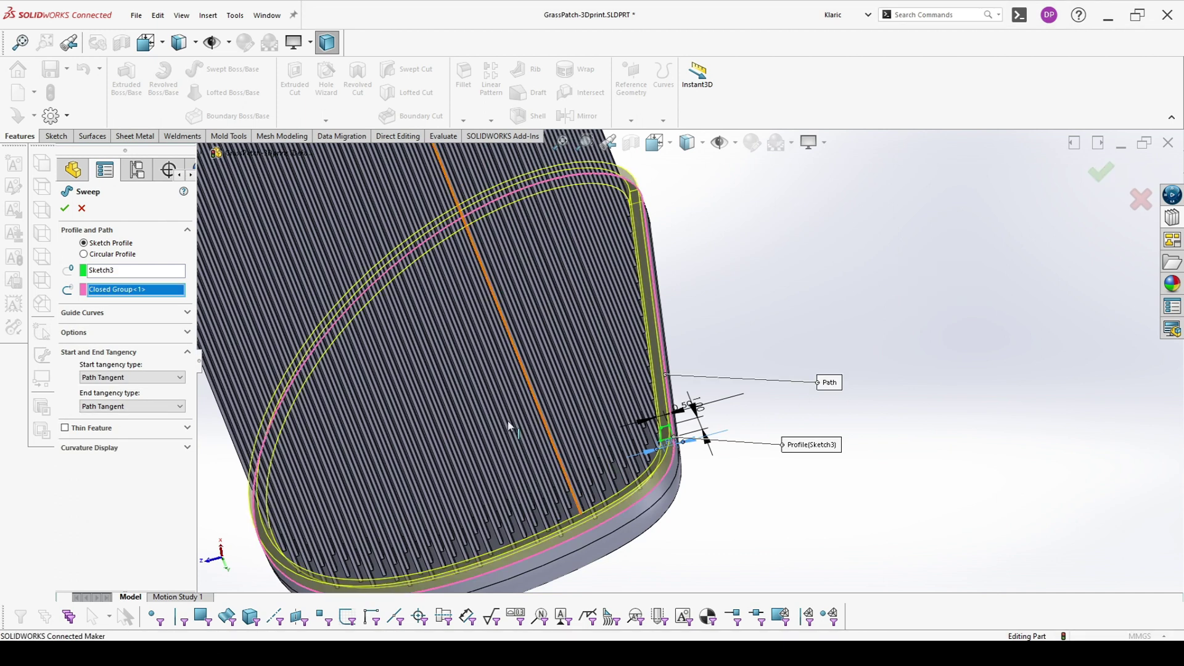
{"action": "middle_click_drag", "start_coordinate": [249, 369], "coordinate": [85, 208]}
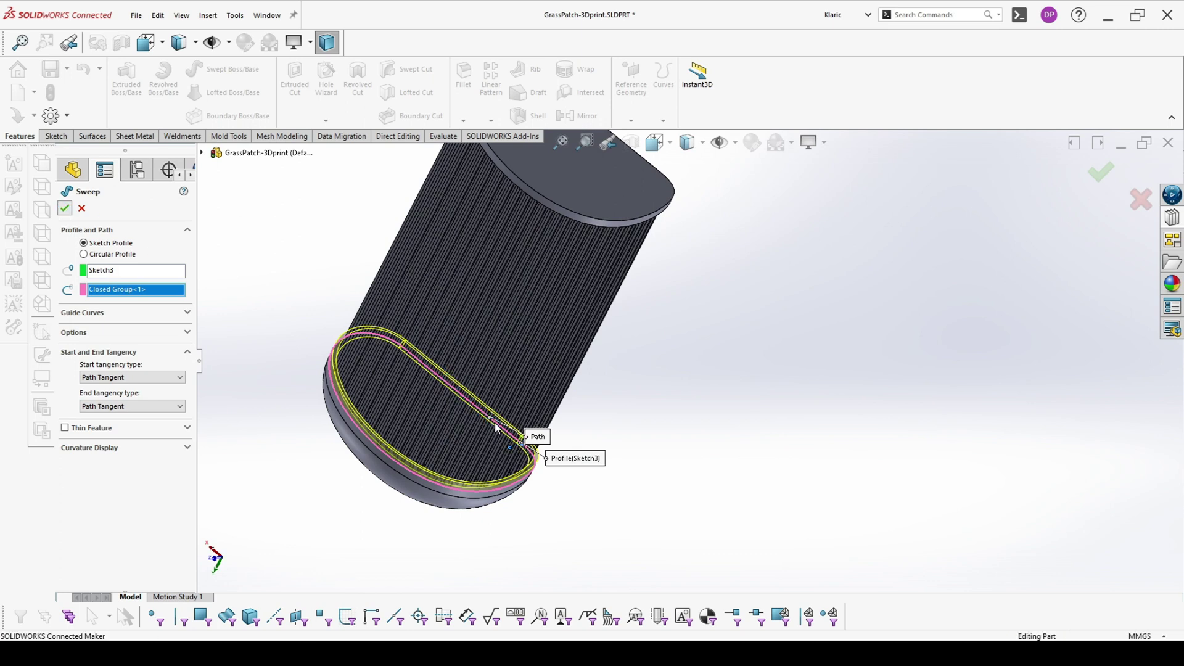
{"action": "key", "text": "Return"}
{"action": "middle_click_drag", "start_coordinate": [497, 425], "coordinate": [542, 377]}
Step: Turn the part to lie horizontally and choose STL as the Save As file type
{"action": "scroll", "coordinate": [694, 550], "scroll_direction": "down", "scroll_amount": 3}
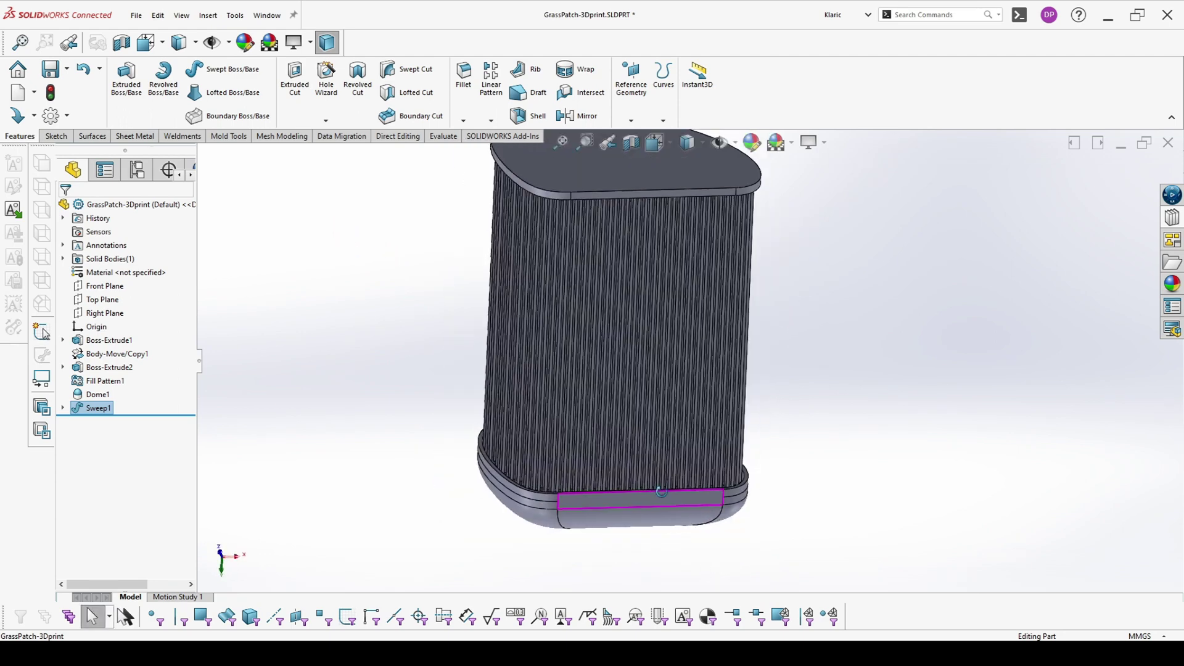
{"action": "middle_click_drag", "start_coordinate": [693, 549], "coordinate": [400, 258]}
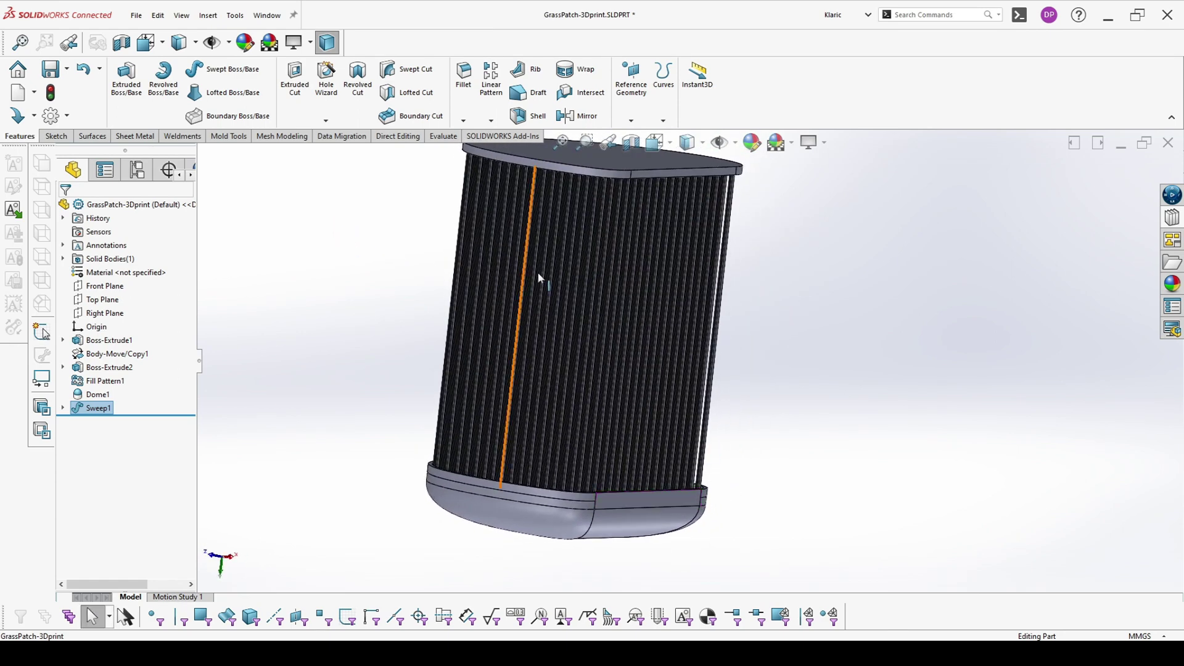
{"action": "middle_click_drag", "start_coordinate": [664, 401], "coordinate": [652, 418]}
{"action": "scroll", "coordinate": [652, 418], "scroll_direction": "up", "scroll_amount": 3}
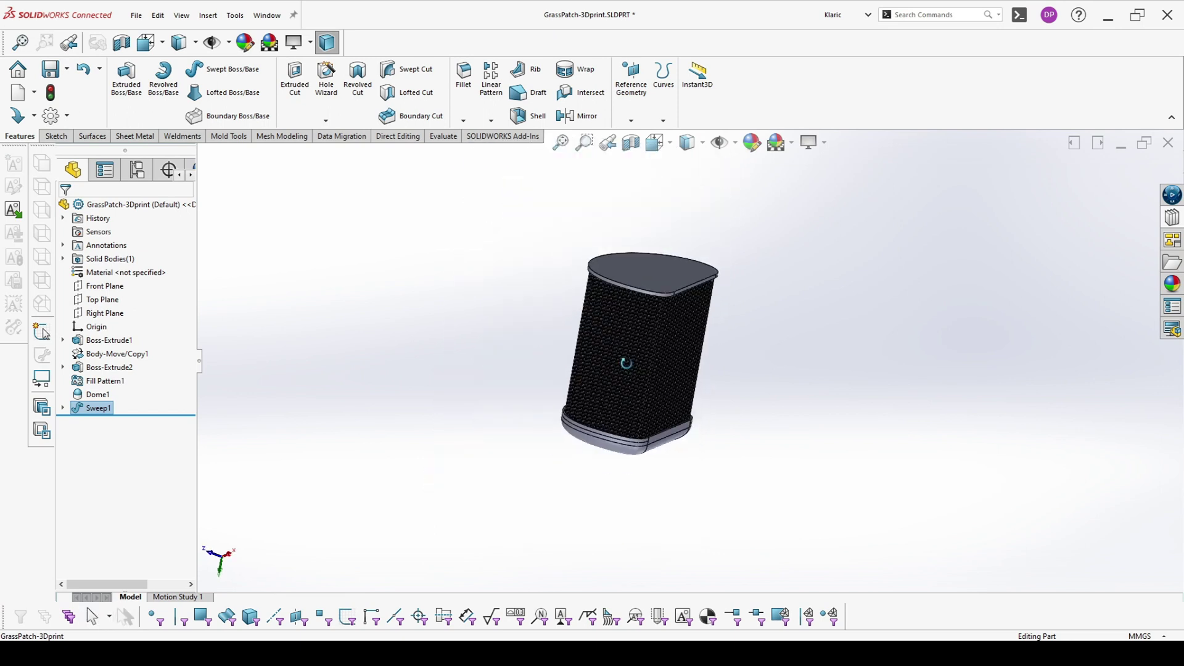
{"action": "middle_click_drag", "start_coordinate": [626, 364], "coordinate": [702, 347]}
{"action": "scroll", "coordinate": [703, 347], "scroll_direction": "down", "scroll_amount": 3}
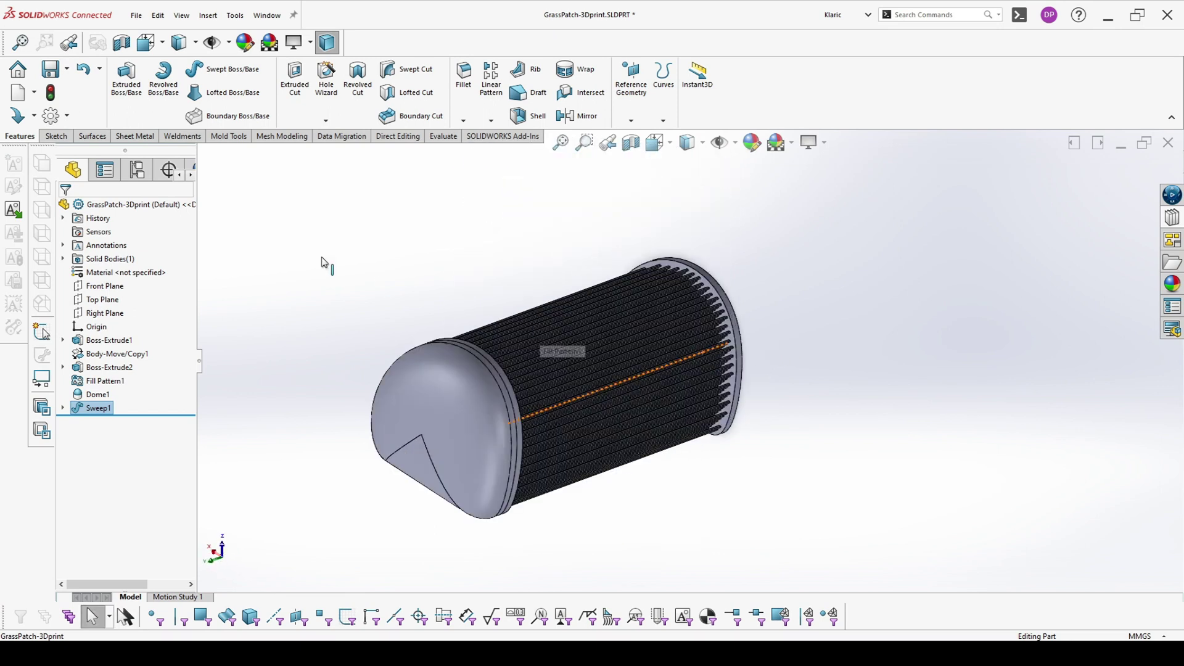
{"action": "left_click", "coordinate": [66, 69]}
{"action": "left_click", "coordinate": [81, 117]}
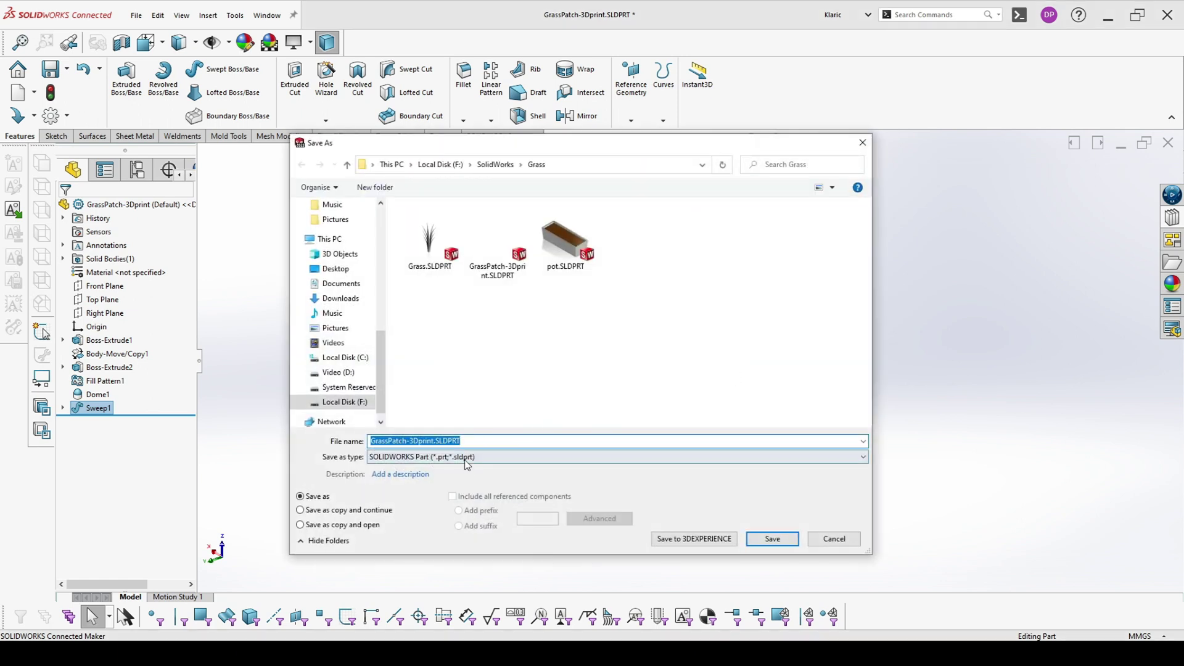
{"action": "left_click", "coordinate": [466, 457]}
{"action": "left_click", "coordinate": [730, 416]}
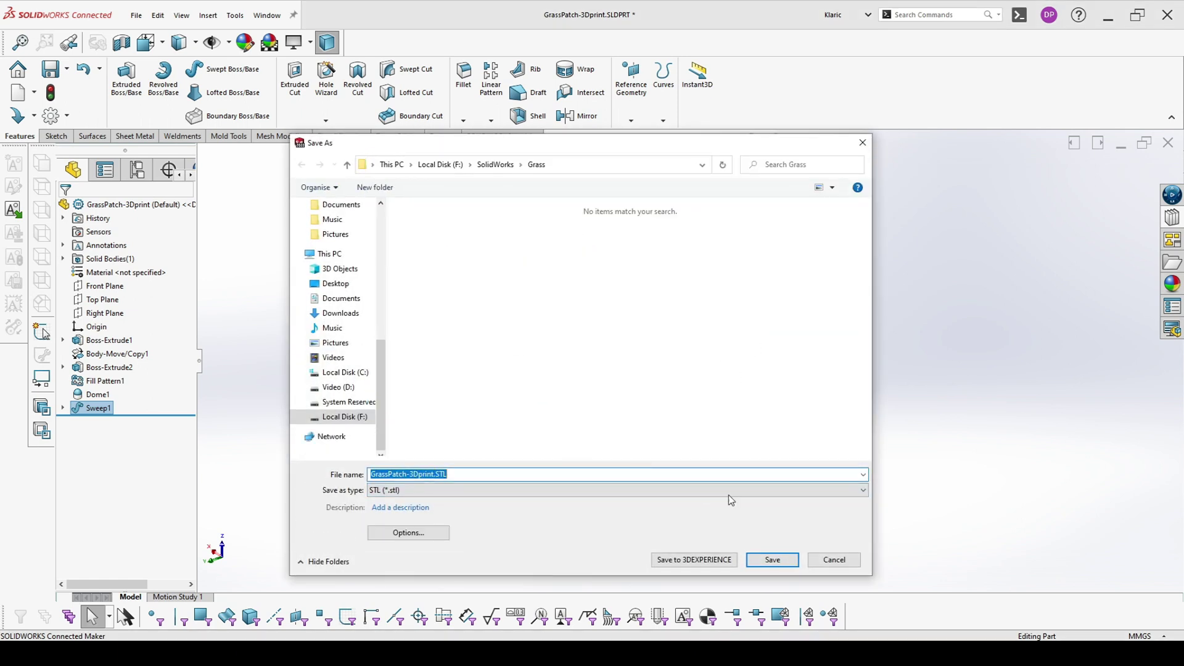
Step: Save GrassPatch-3Dprint.STL with all bodies and load it into Ultimaker Cura
{"action": "left_click", "coordinate": [773, 560]}
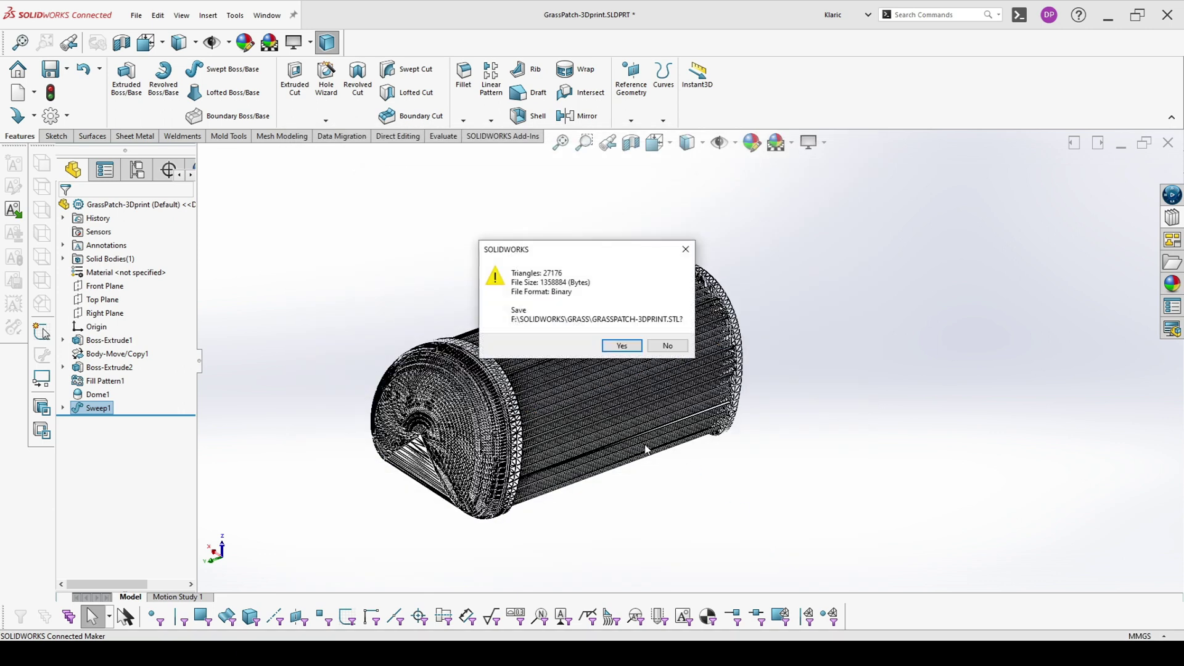
{"action": "left_click", "coordinate": [623, 346]}
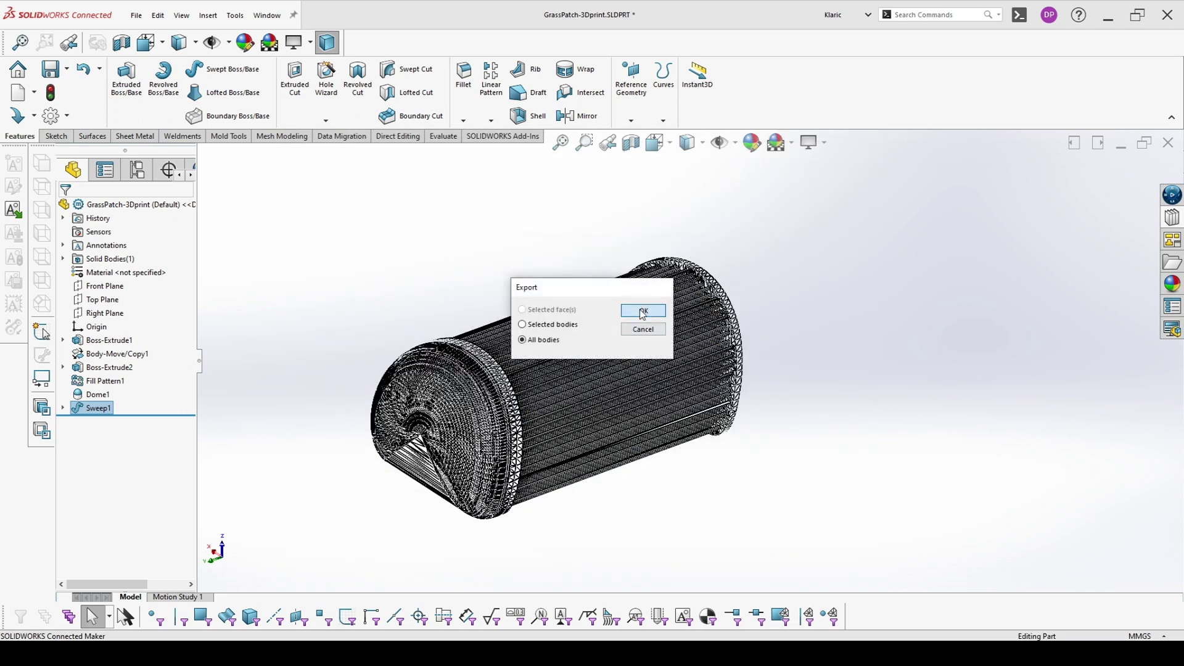
{"action": "left_click", "coordinate": [643, 311]}
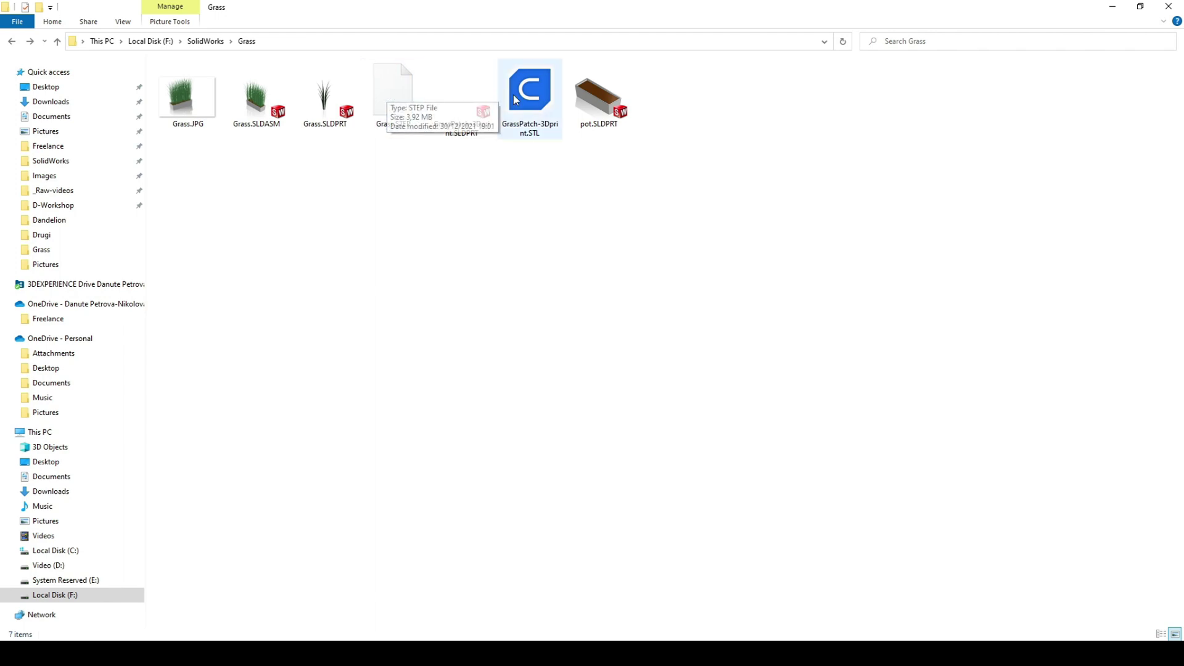
{"action": "left_click_drag", "start_coordinate": [529, 92], "coordinate": [523, 408]}
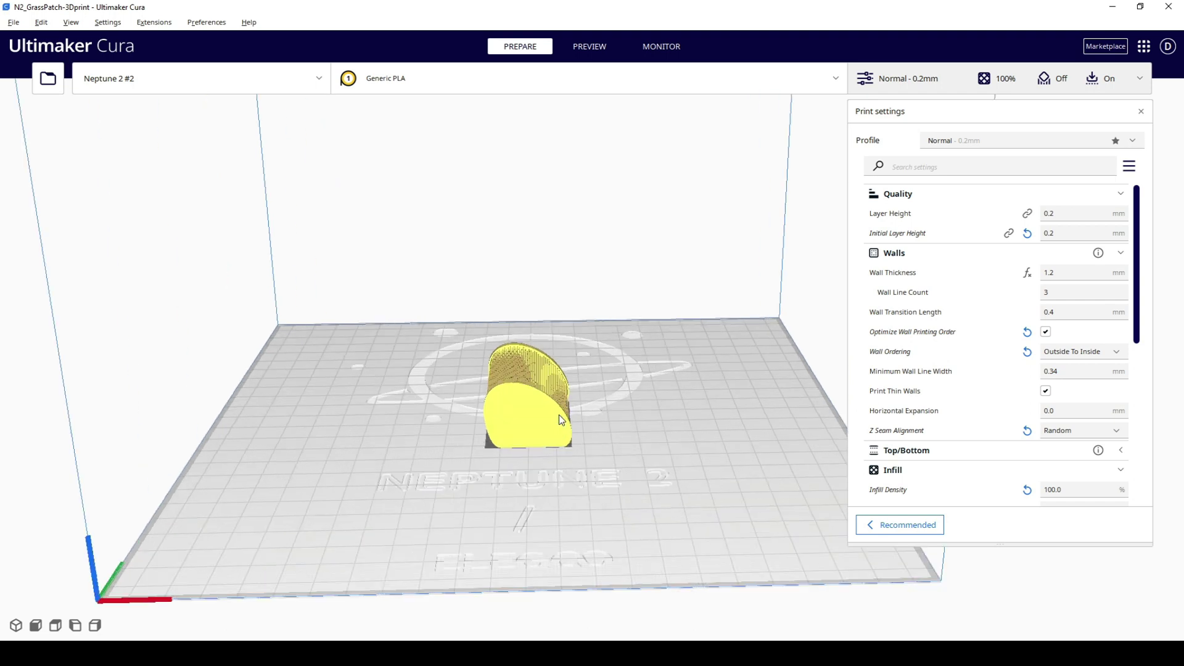
Step: Slice the loaded grass patch model in Cura
{"action": "mouse_move", "coordinate": [608, 427]}
{"action": "right_mouse_down"}
{"action": "mouse_move", "coordinate": [350, 422]}
{"action": "mouse_move", "coordinate": [589, 436]}
{"action": "mouse_move", "coordinate": [655, 460]}
{"action": "mouse_move", "coordinate": [594, 434]}
{"action": "right_mouse_up"}
{"action": "scroll", "coordinate": [589, 436], "scroll_direction": "up", "scroll_amount": 5}
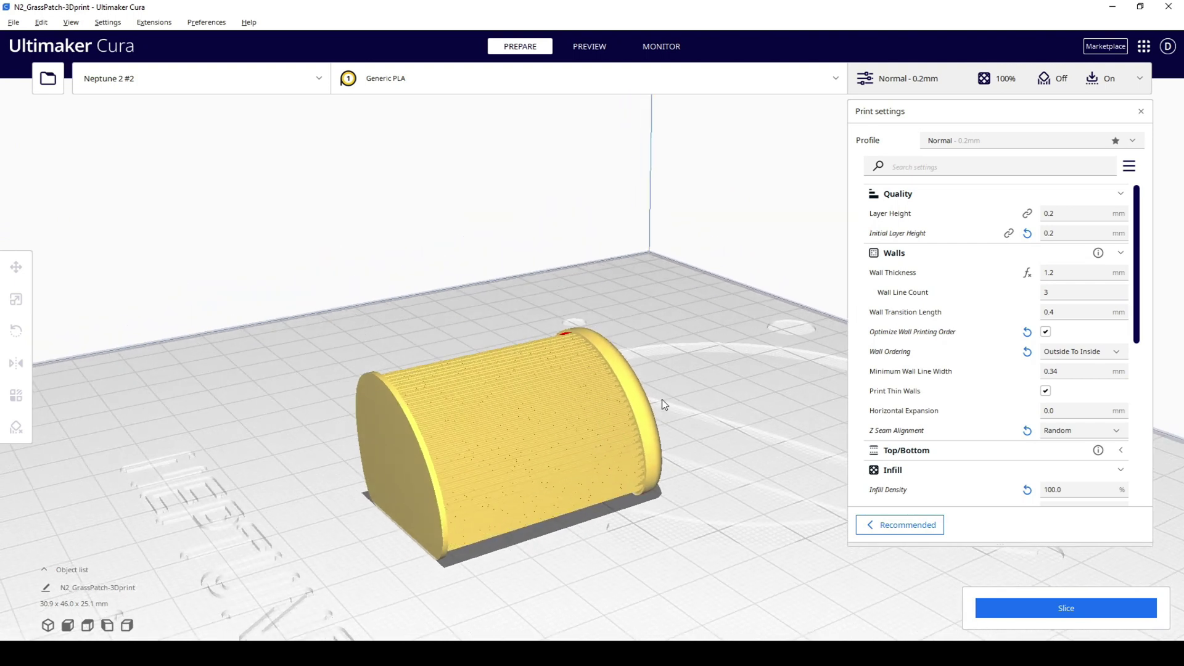
{"action": "left_click", "coordinate": [1076, 610]}
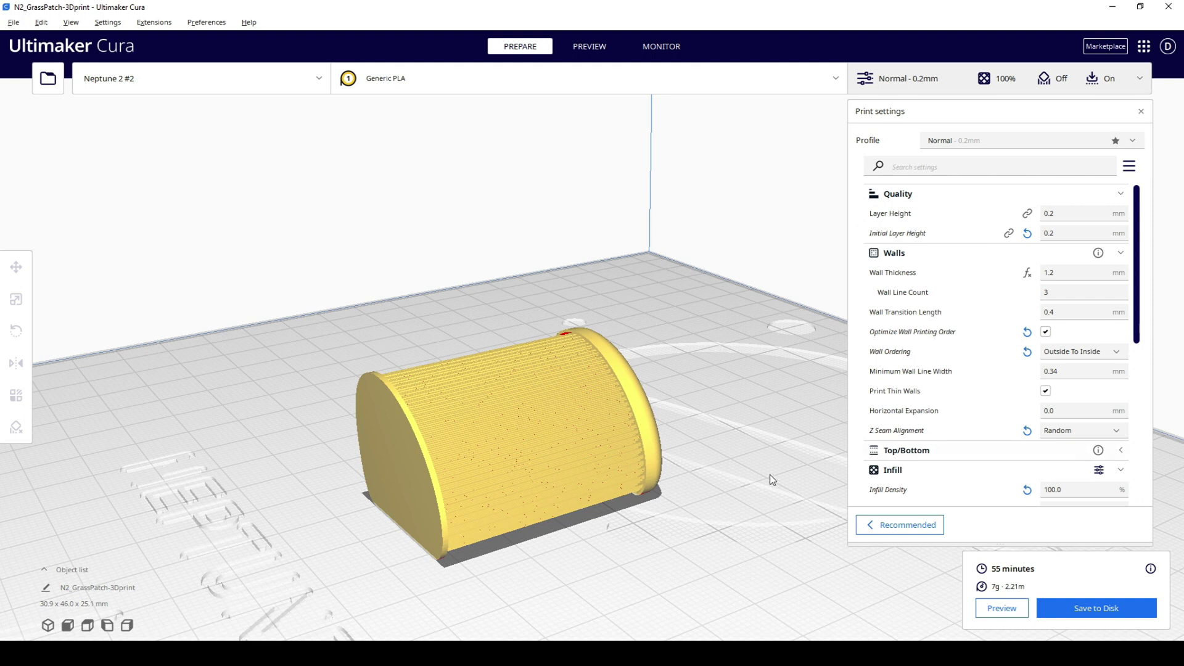
Step: Set Print Speed to 60 mm/s and re-slice the model
{"action": "scroll", "coordinate": [1118, 409], "scroll_direction": "down", "scroll_amount": 10}
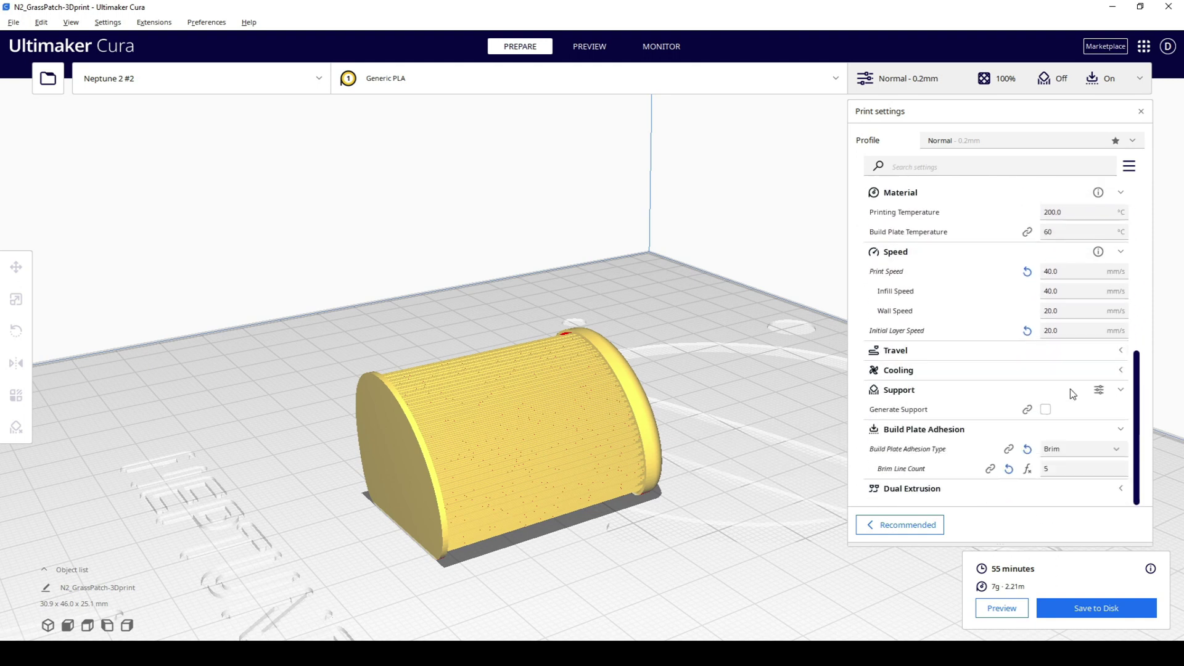
{"action": "left_click", "coordinate": [1074, 279]}
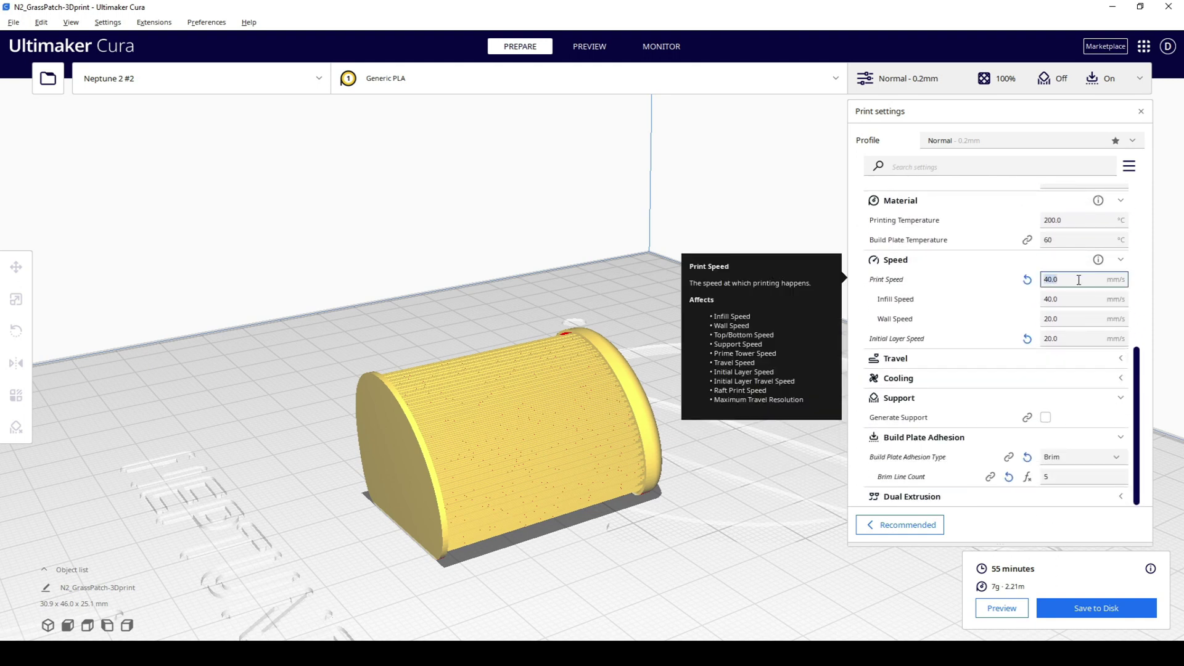
{"action": "type", "text": "60"}
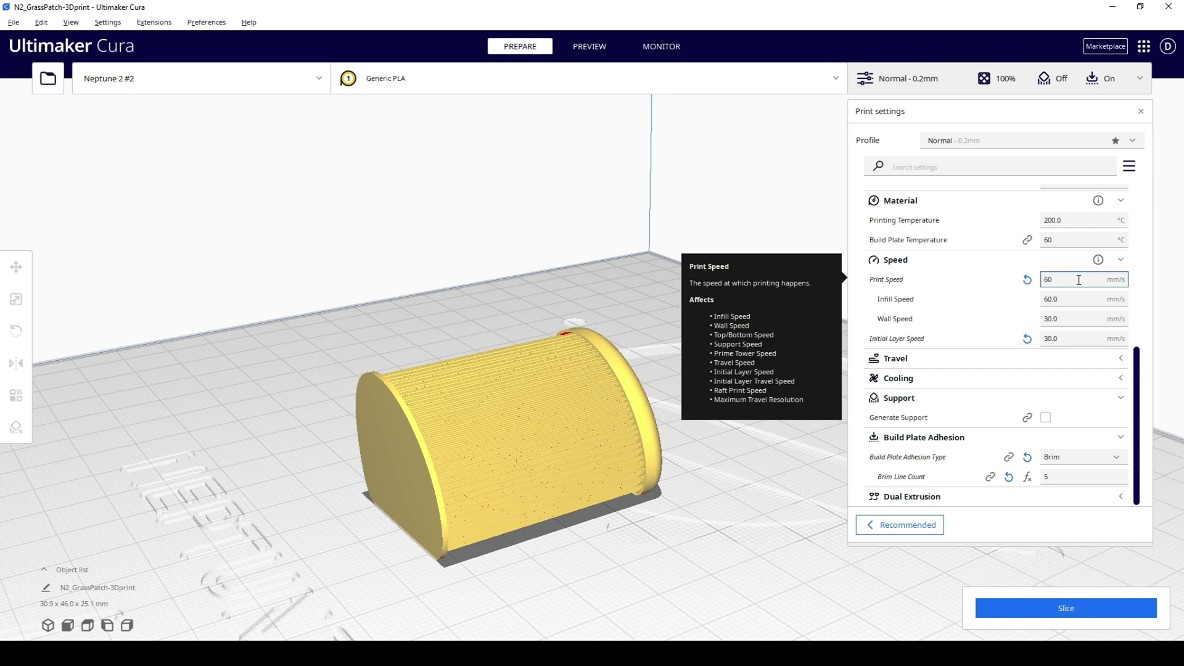
{"action": "left_click", "coordinate": [1033, 614]}
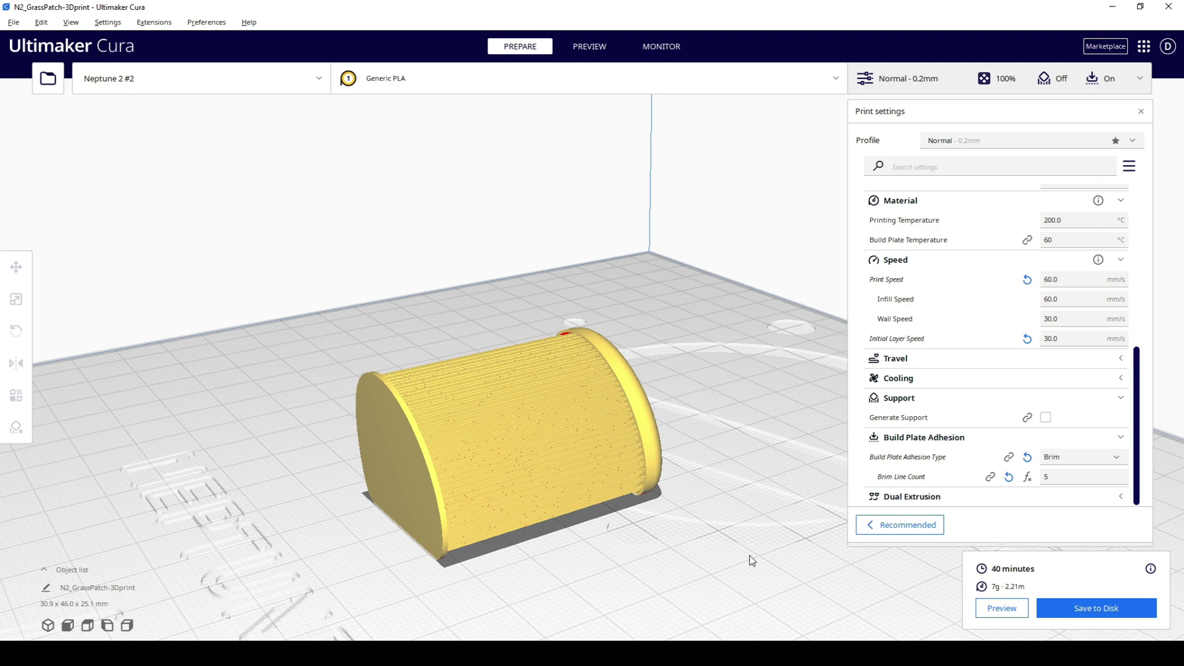
Step: Zoom and orbit to view the sliced patch's end face, estimated at 40 minutes and 7 g
{"action": "scroll", "coordinate": [536, 492], "scroll_direction": "up", "scroll_amount": 2}
{"action": "right_click_drag", "start_coordinate": [563, 491], "coordinate": [589, 412]}
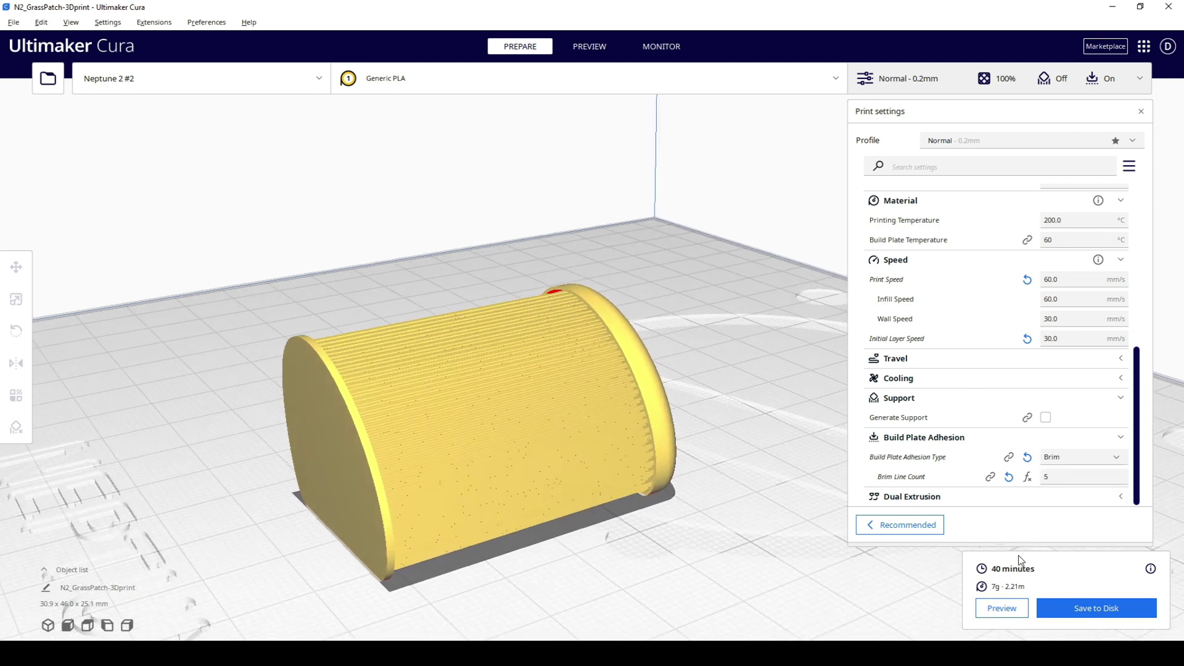
{"action": "scroll", "coordinate": [577, 308], "scroll_direction": "down", "scroll_amount": 3}
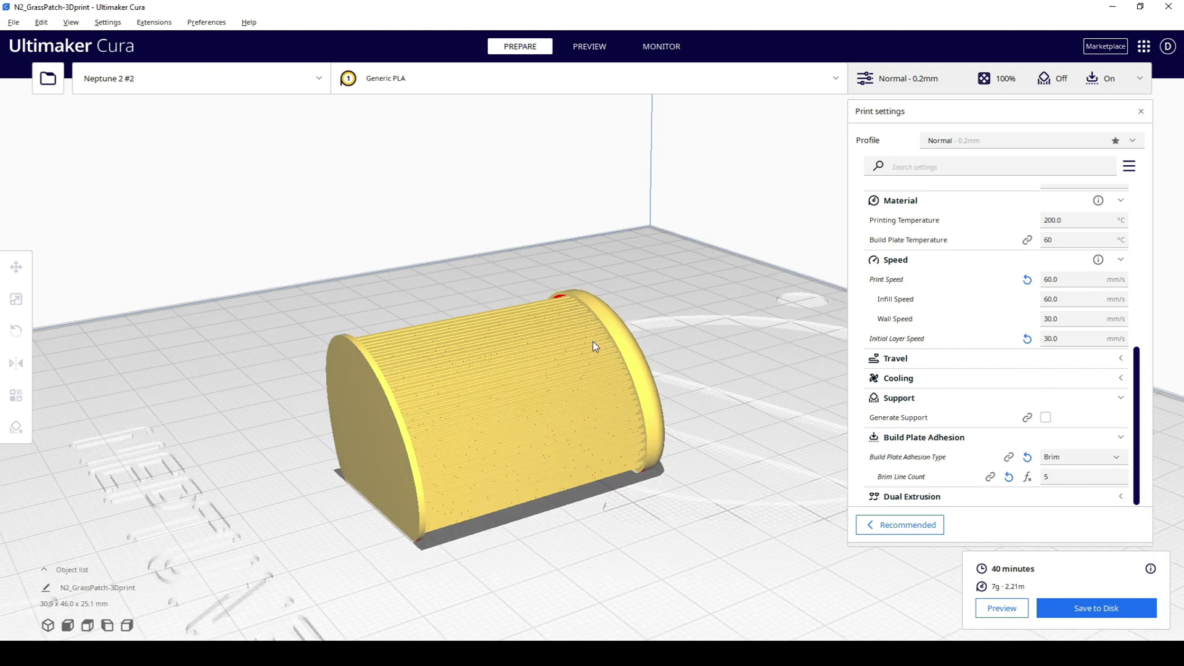